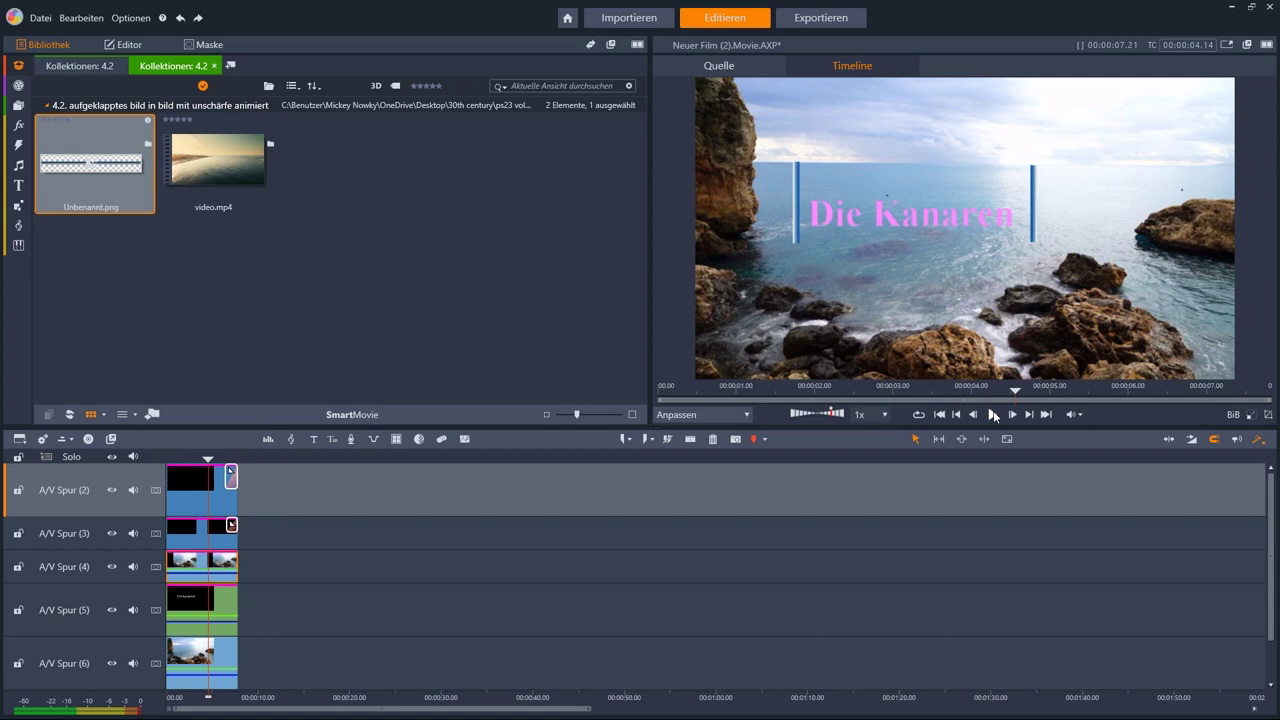
- Play the bar title animation through to its end and return the playhead to the start
click(993, 414)
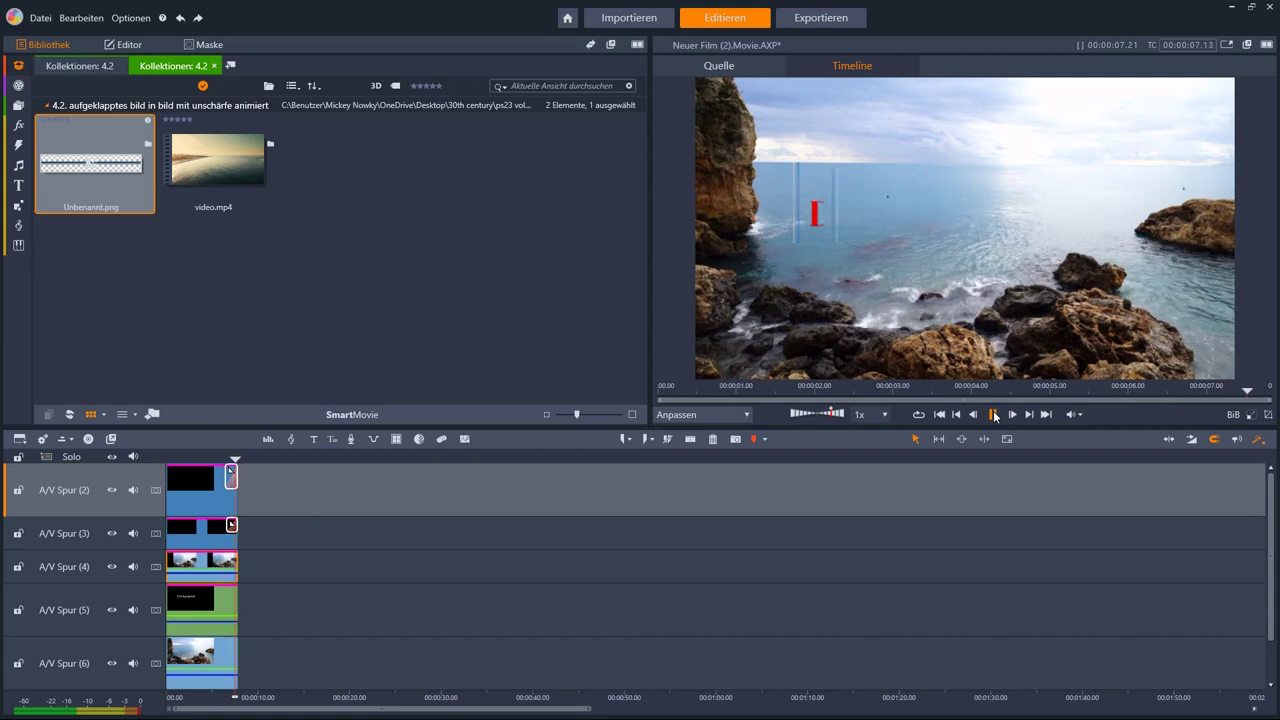
click(993, 414)
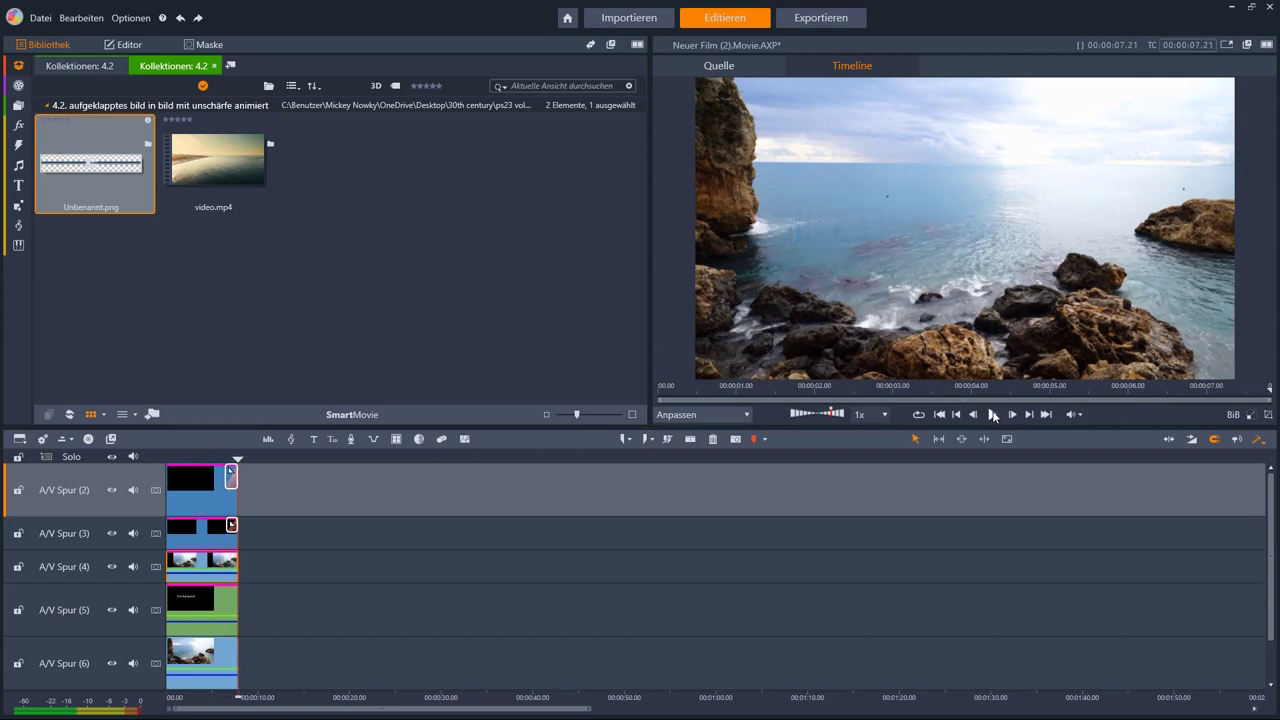
mouse_move(237, 590)
mouse_down()
mouse_move(166, 597)
mouse_move(217, 616)
mouse_move(167, 614)
mouse_up()
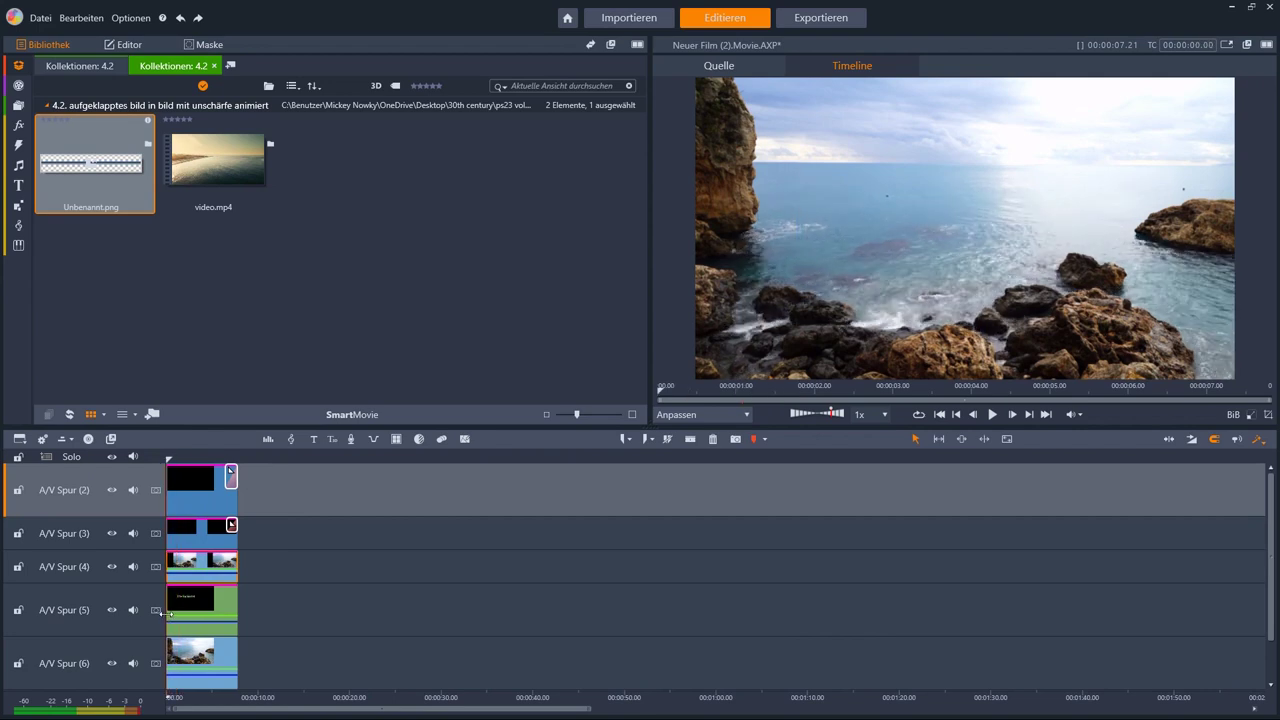
- Hide A/V tracks 2 to 5 and play the background clip on A/V track 6 alone
click(112, 611)
click(112, 567)
click(112, 533)
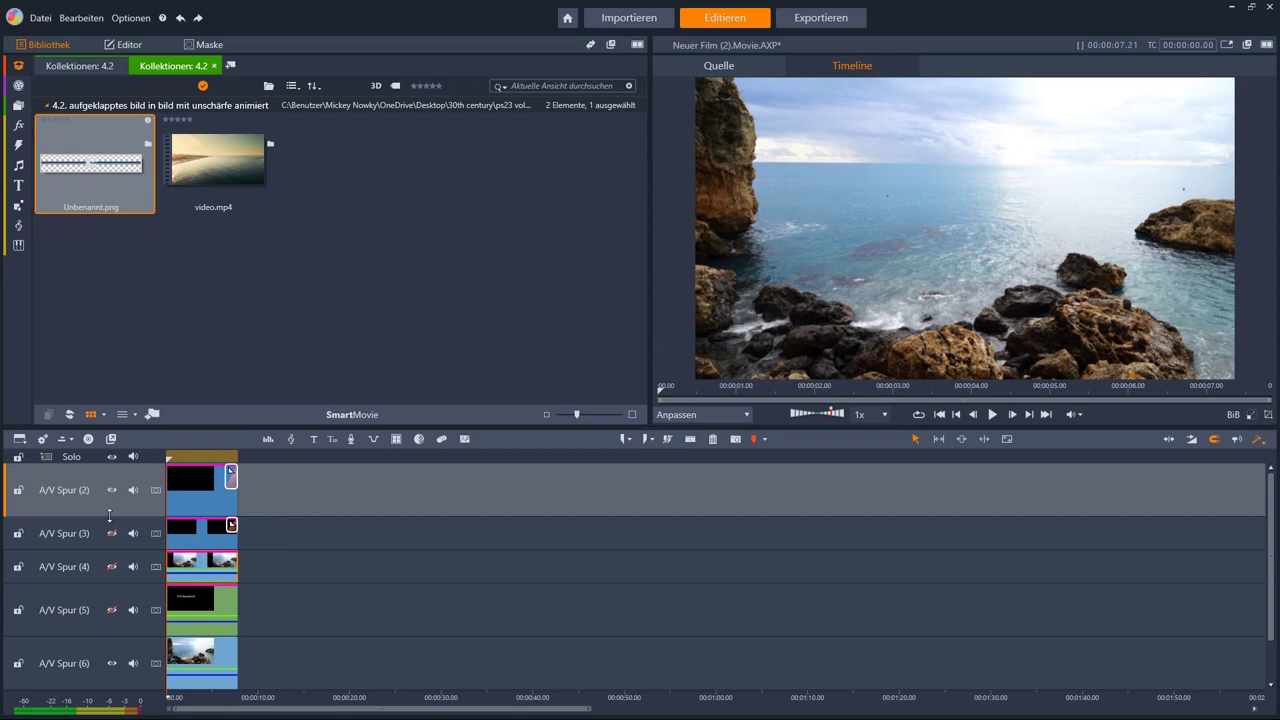
click(112, 490)
key(space)
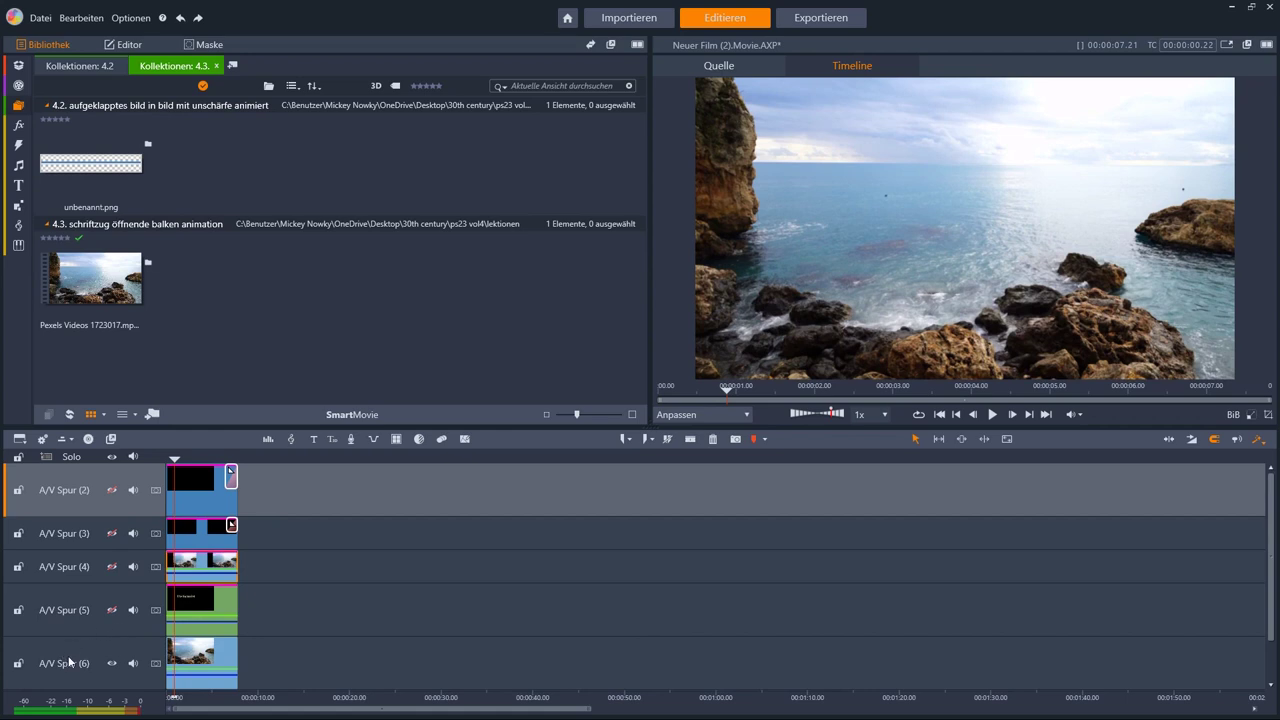
- Show A/V track 2 again and scrub its bar's opacity keyframes between the start and the 2-second mark
click(112, 490)
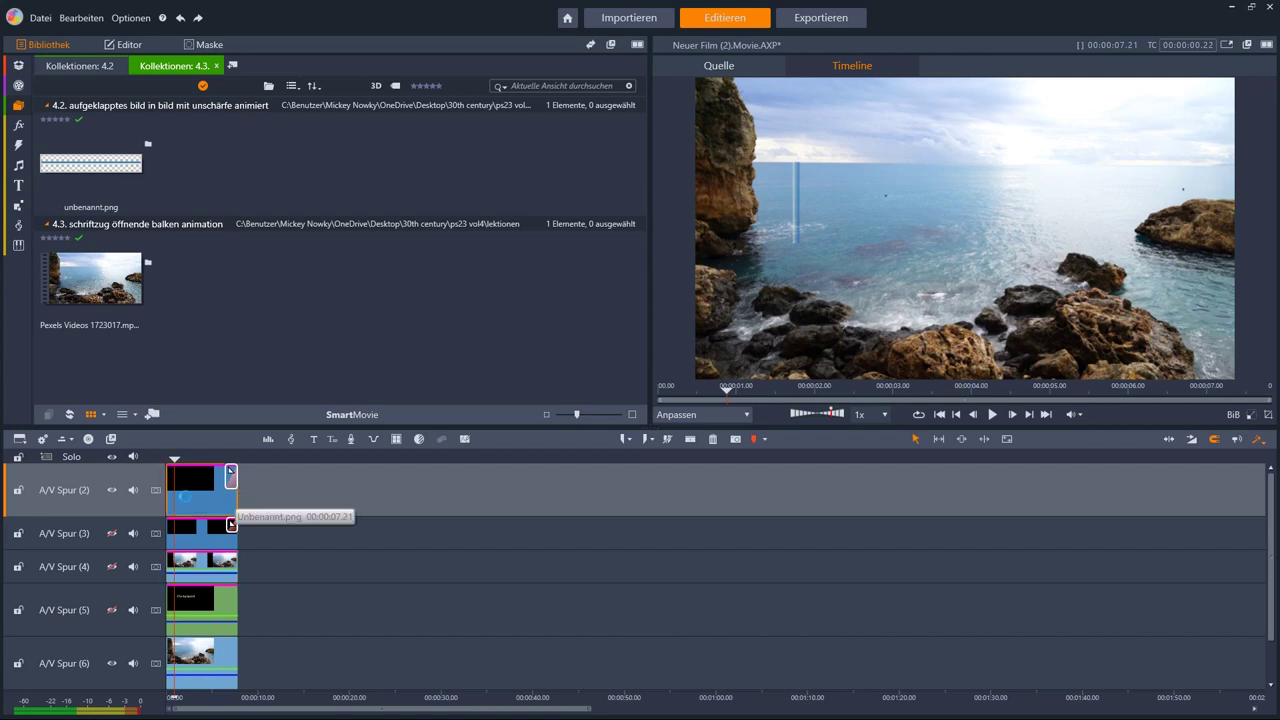
key(Home)
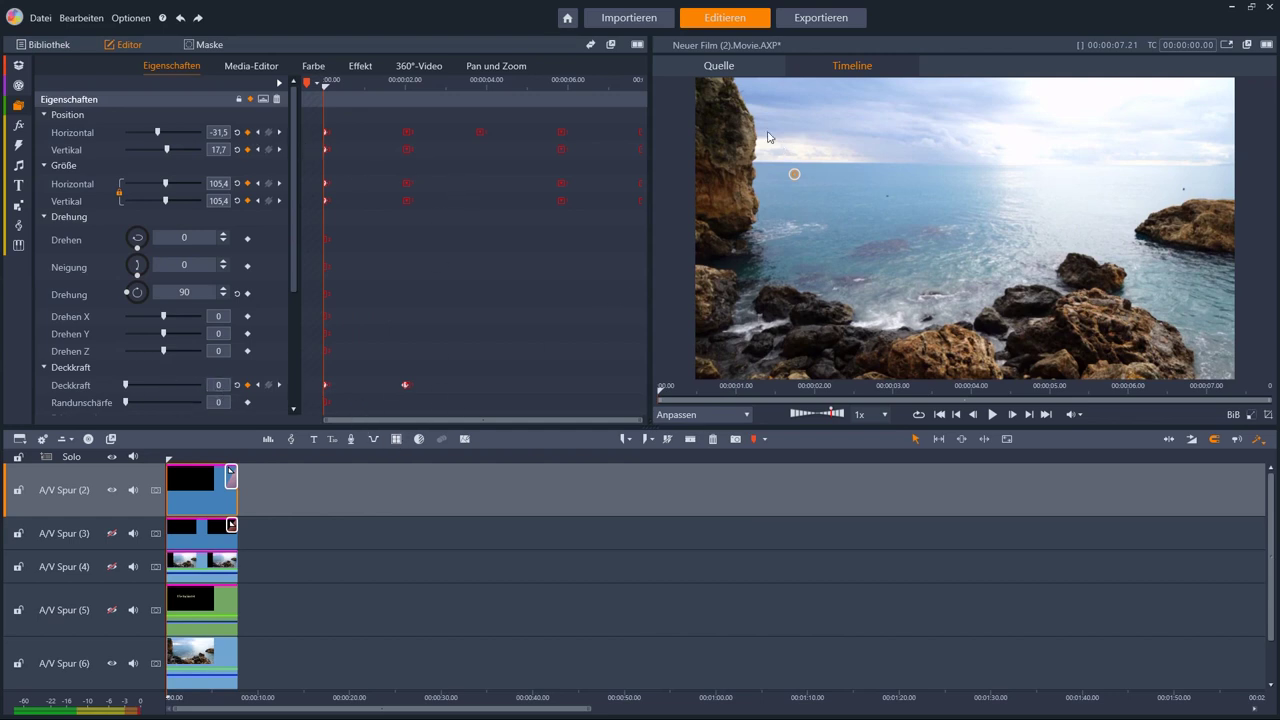
click(406, 385)
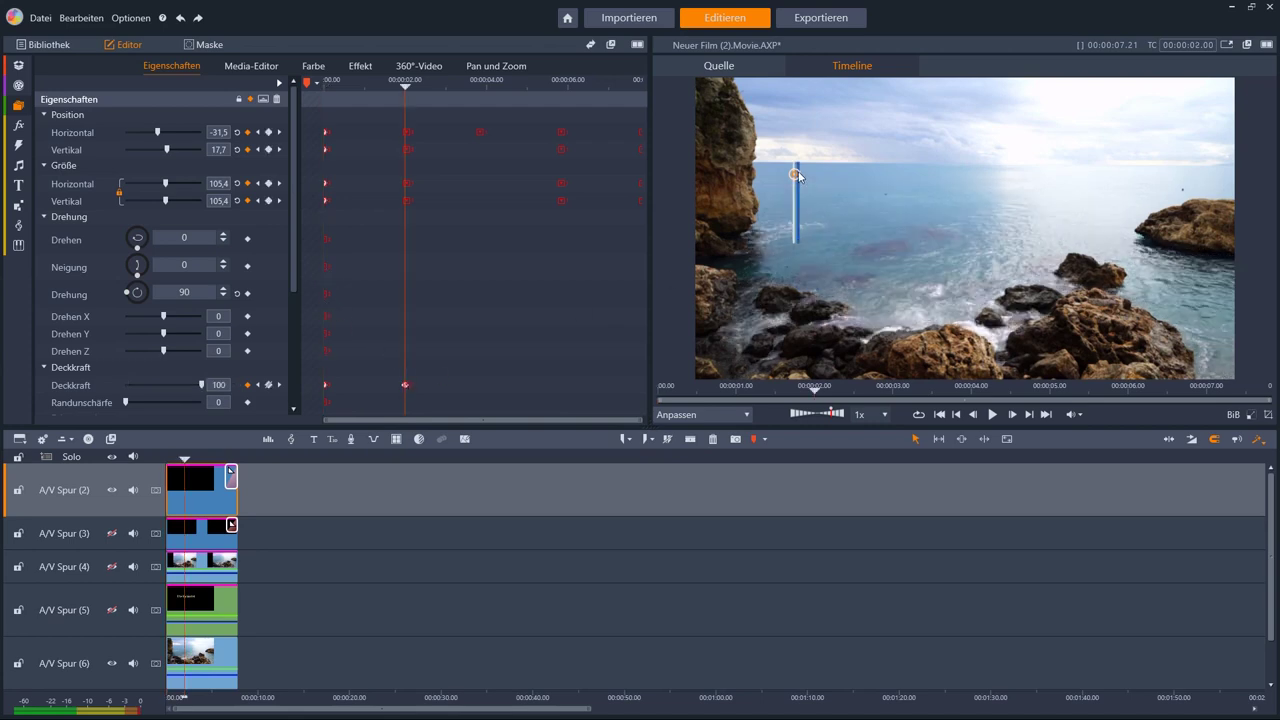
drag(406, 216, 296, 209)
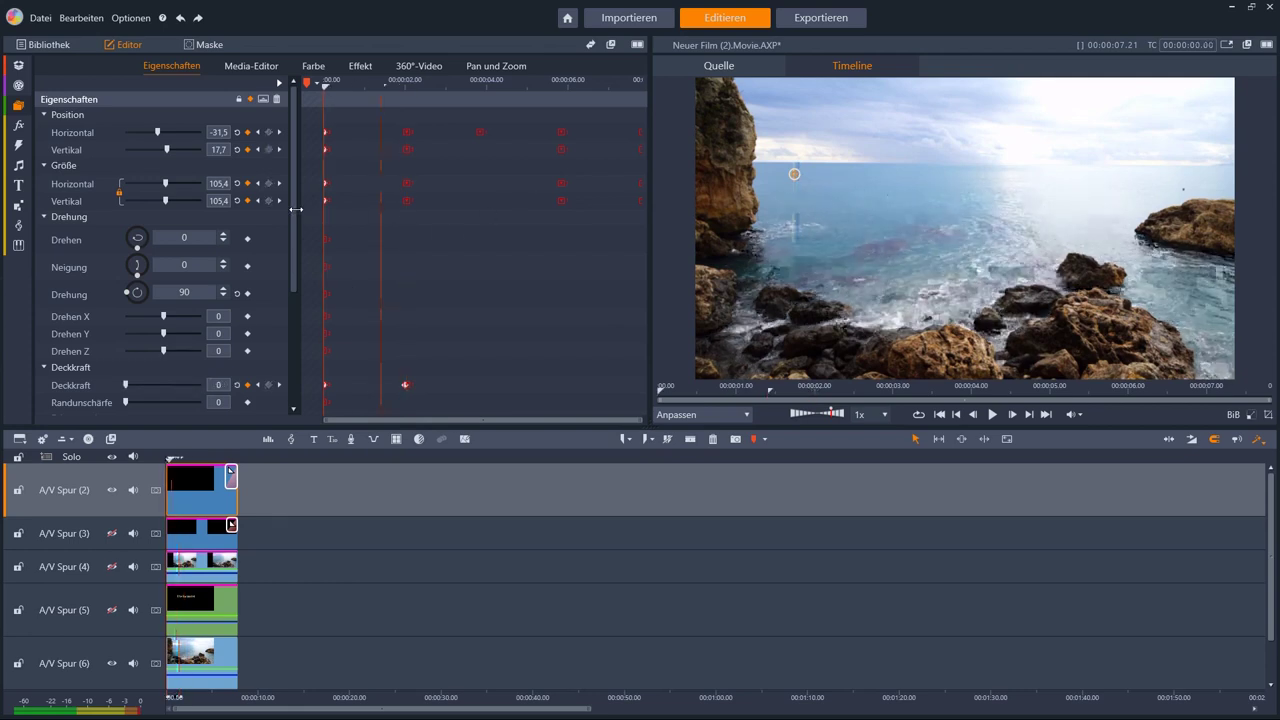
drag(294, 207, 406, 220)
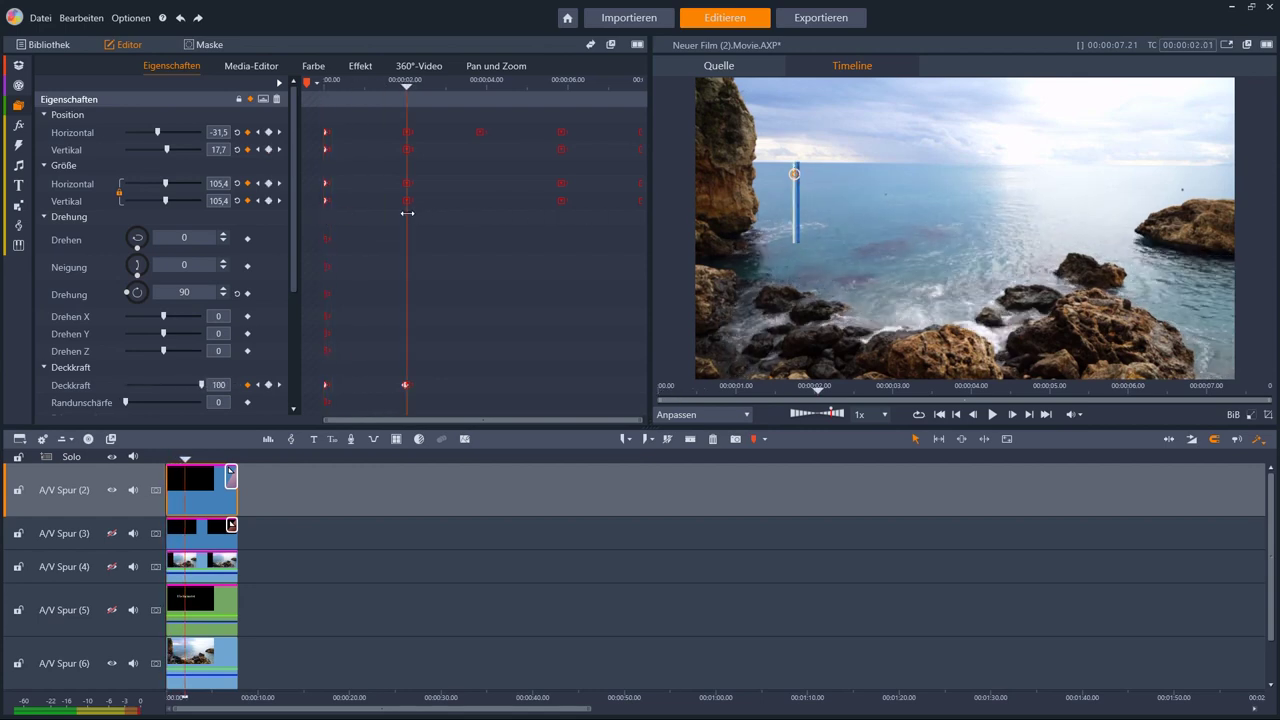
drag(407, 213, 415, 213)
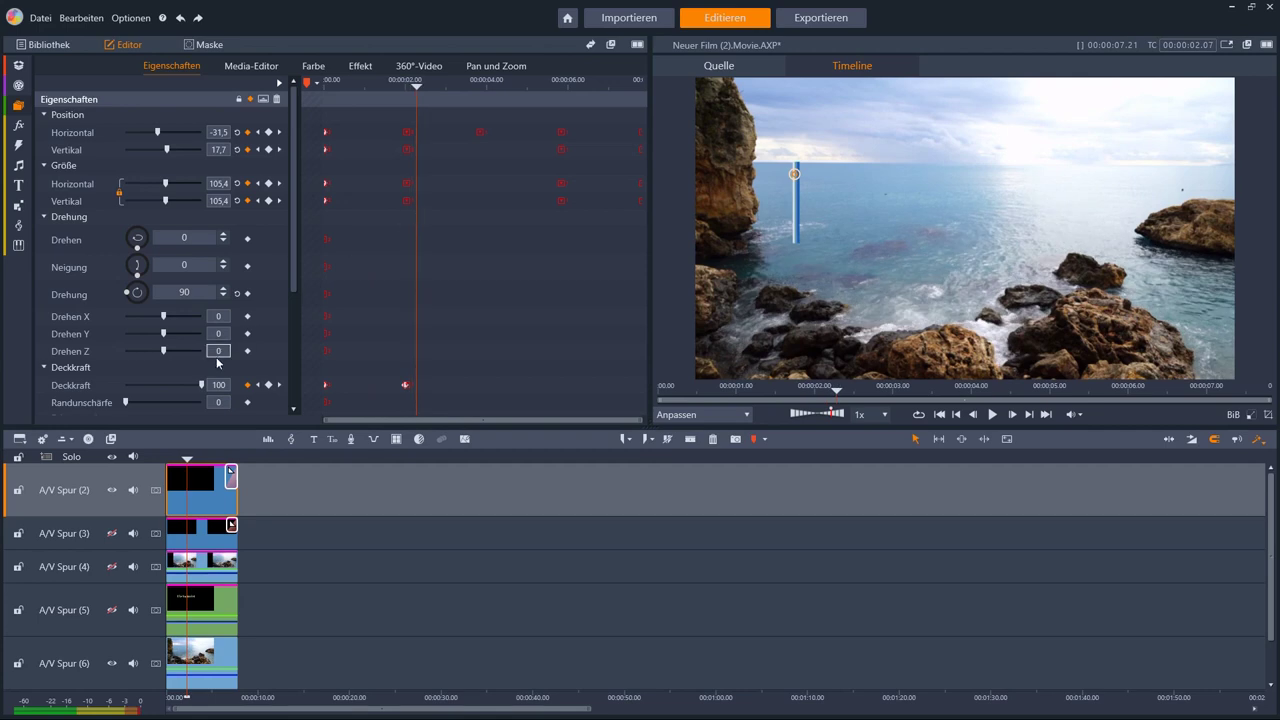
- Show A/V track 3 and examine its bar's opacity and horizontal position keyframes across the clip
click(110, 536)
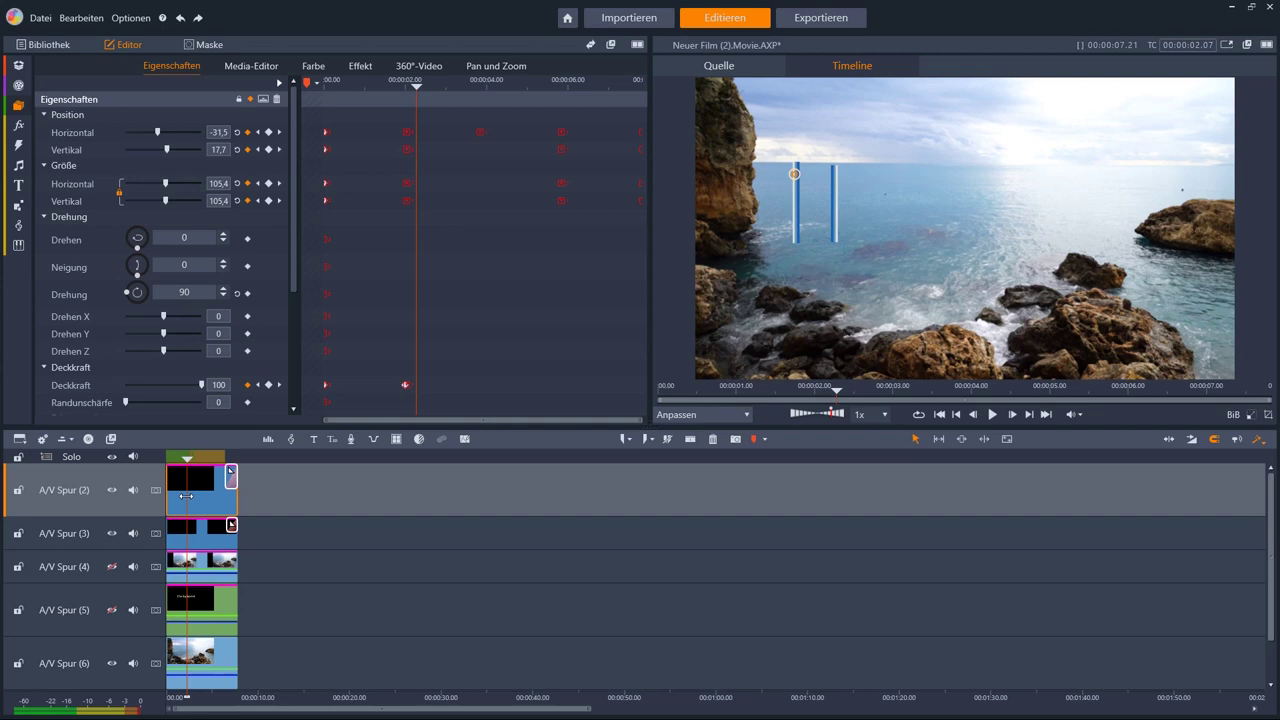
drag(185, 496, 165, 504)
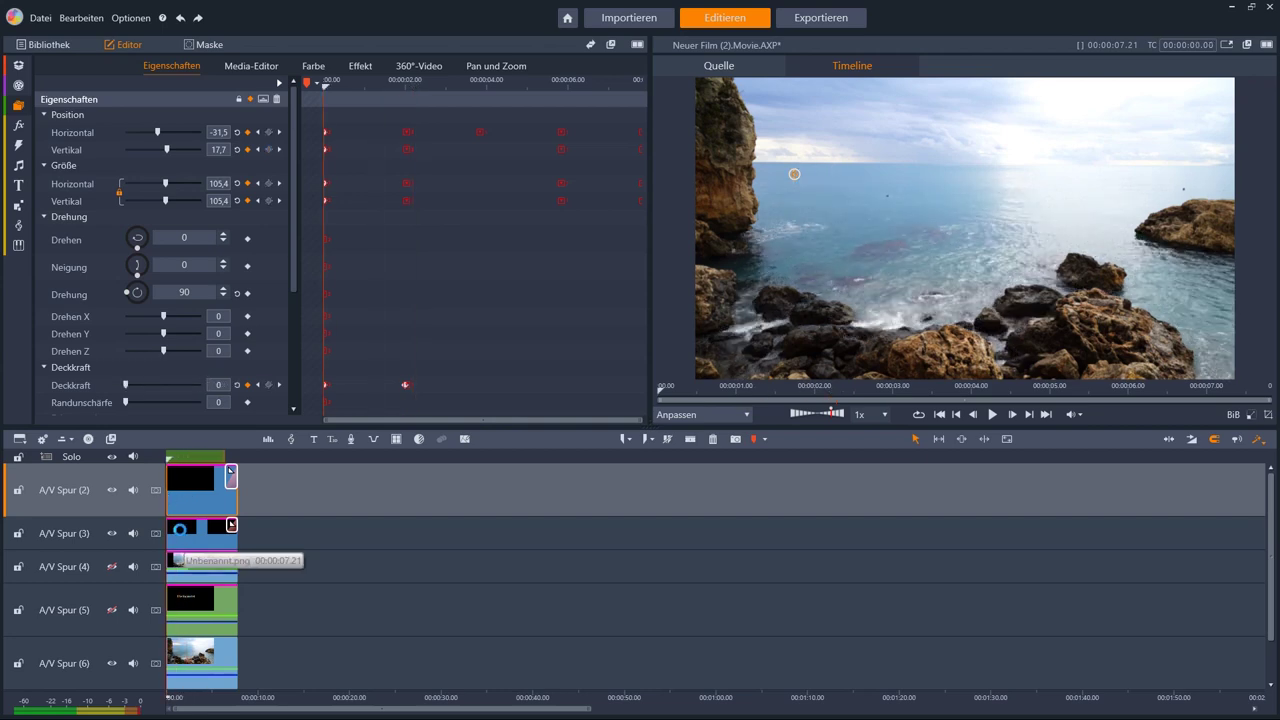
click(182, 535)
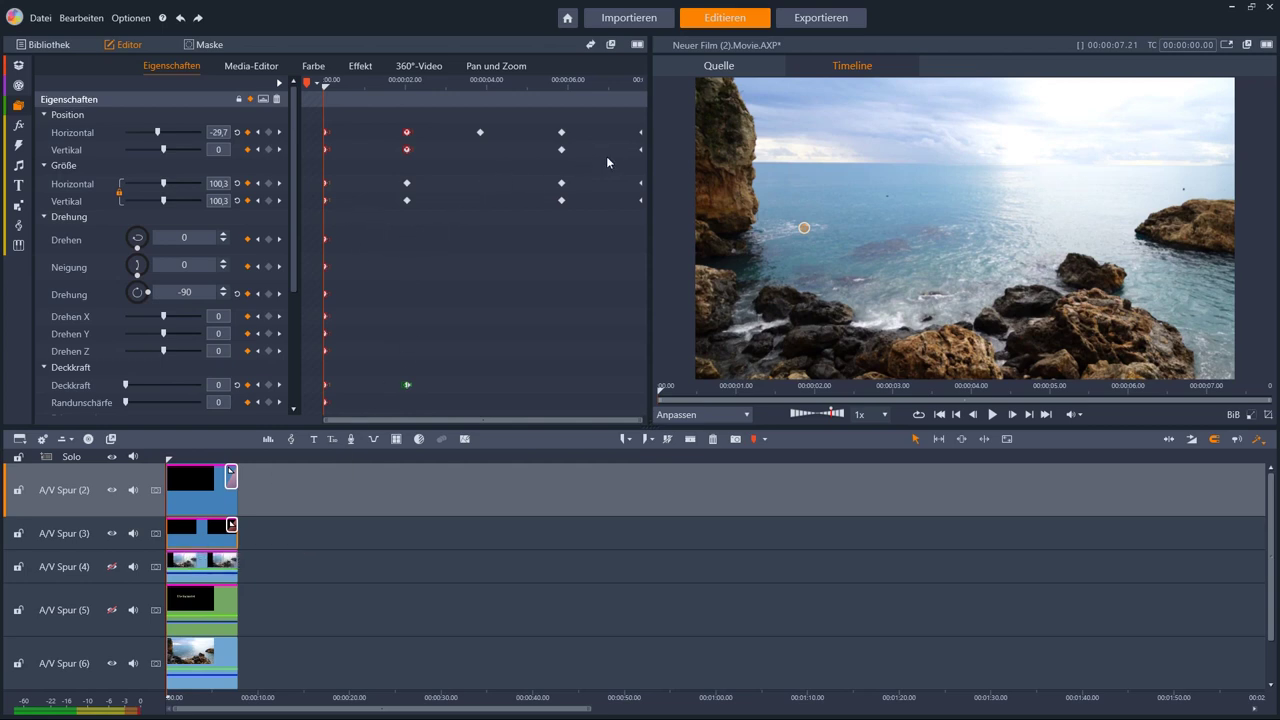
click(407, 384)
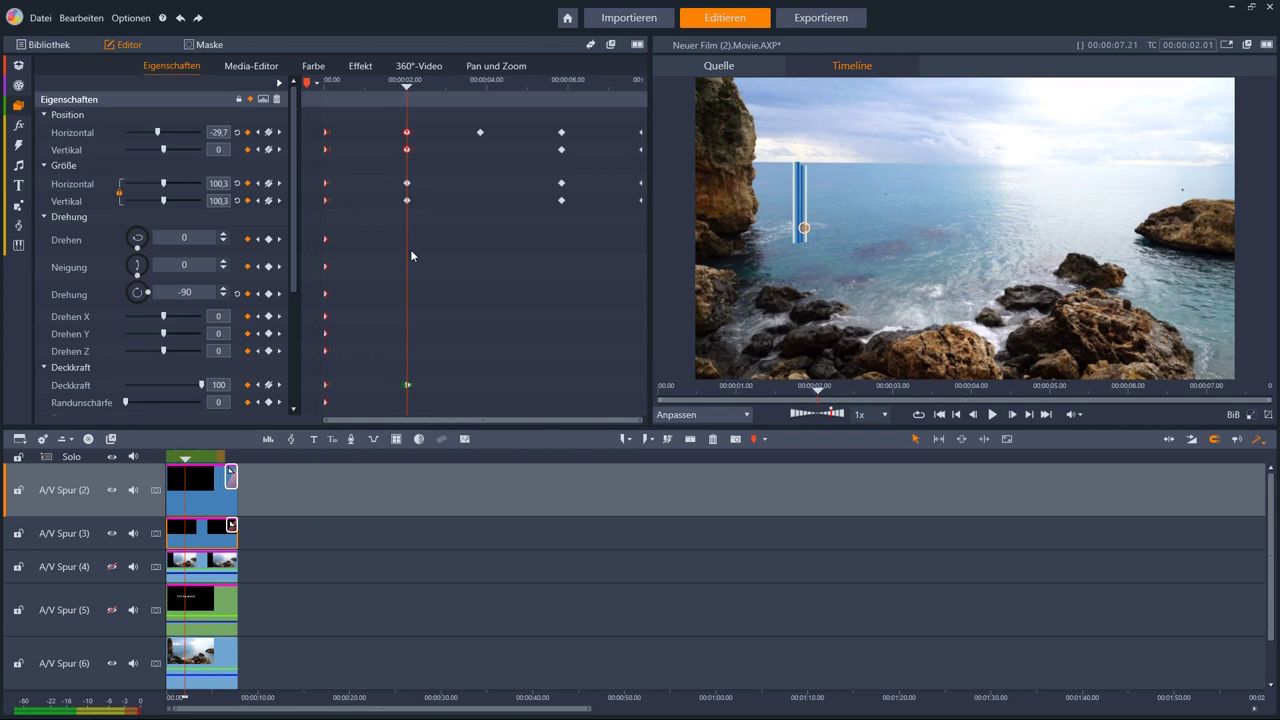
drag(408, 251, 416, 253)
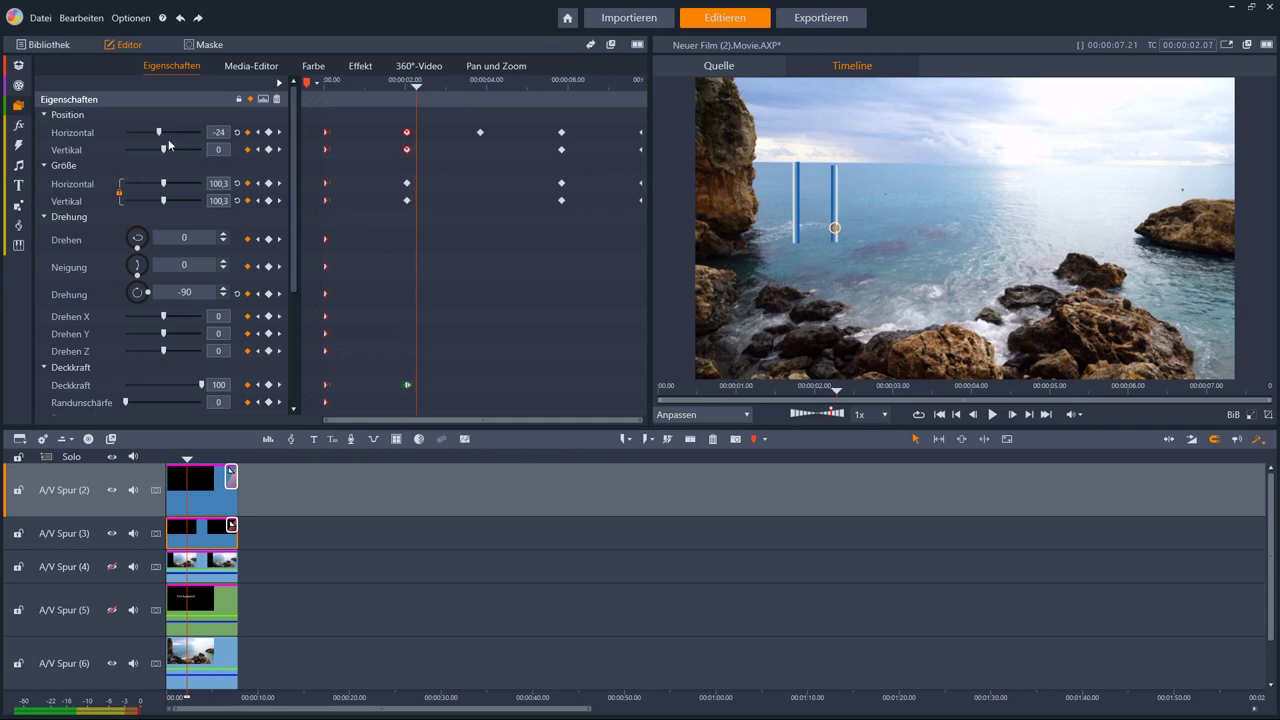
drag(417, 272, 480, 272)
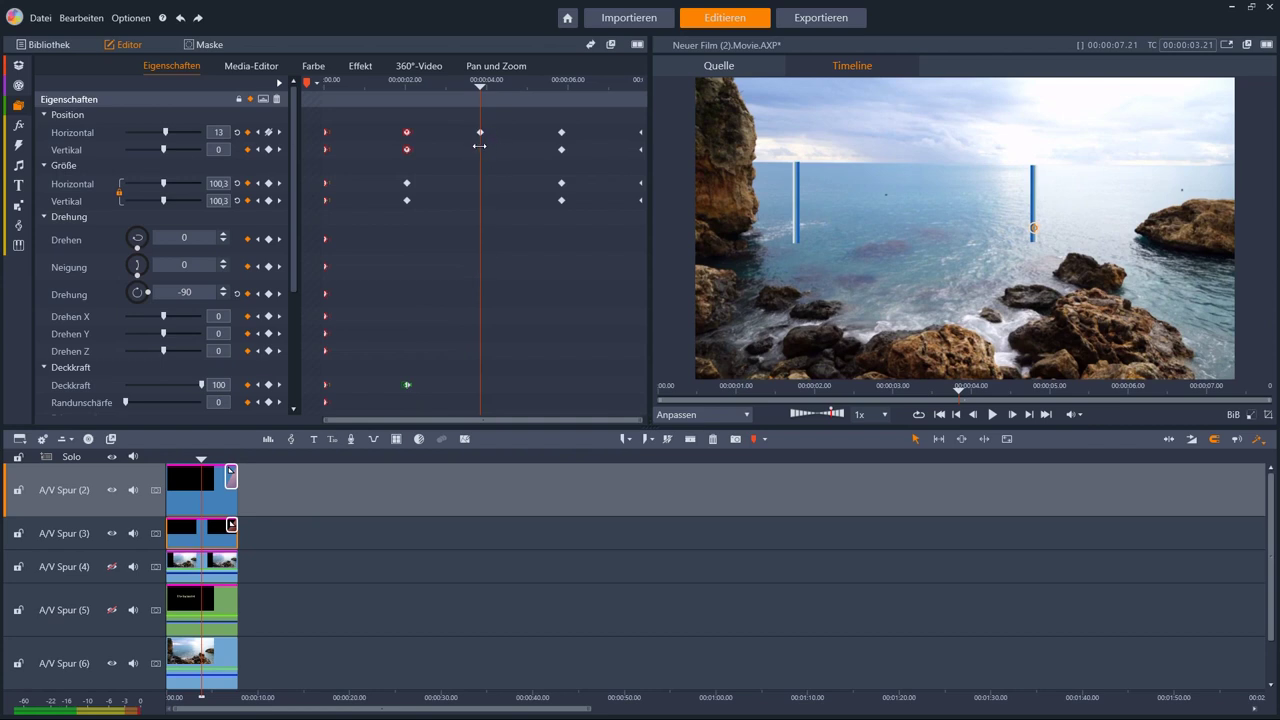
drag(480, 146, 545, 150)
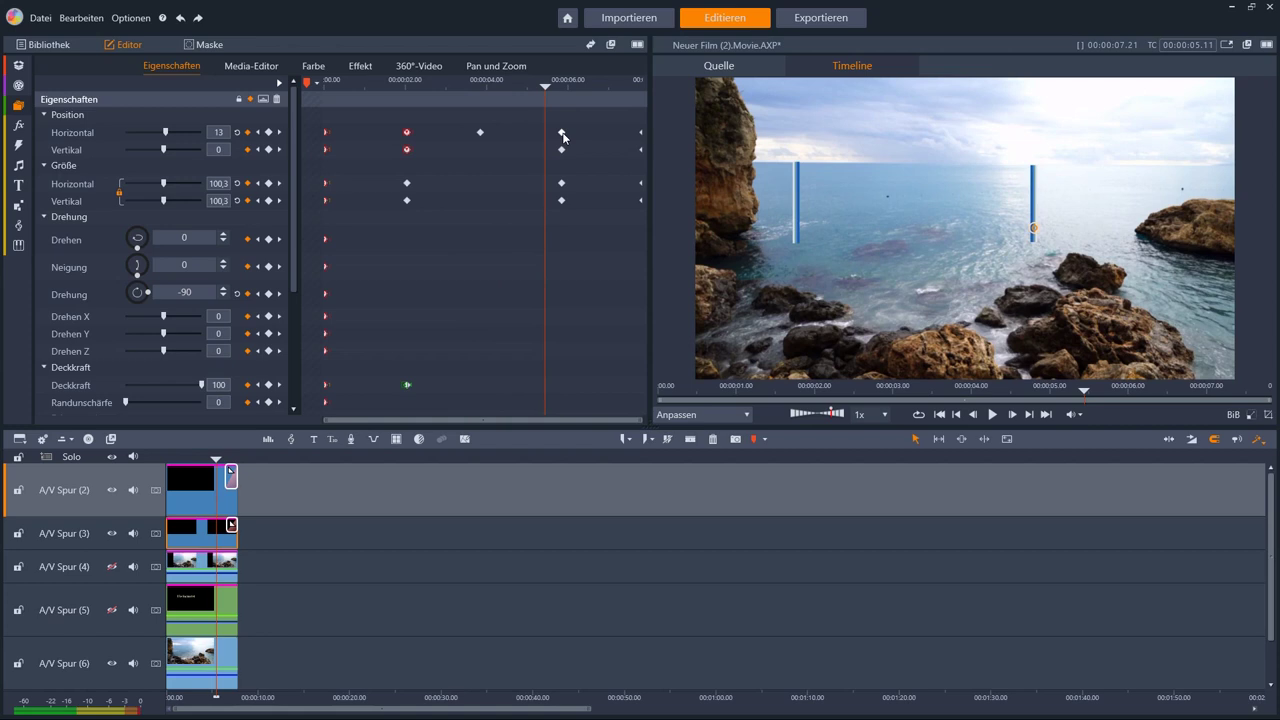
click(563, 132)
drag(561, 114, 315, 126)
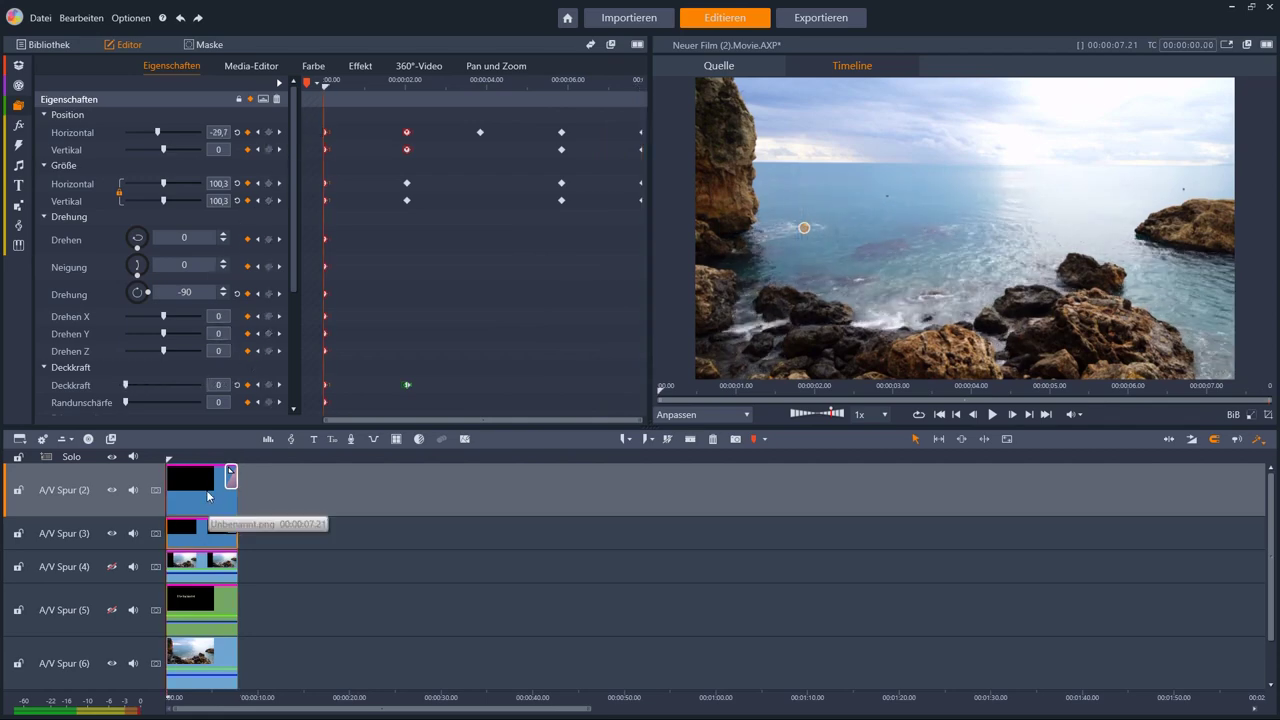
- Hide A/V track 6 and show A/V track 4, scrubbing from the start to see how its cropped overlay follows the bar
click(200, 497)
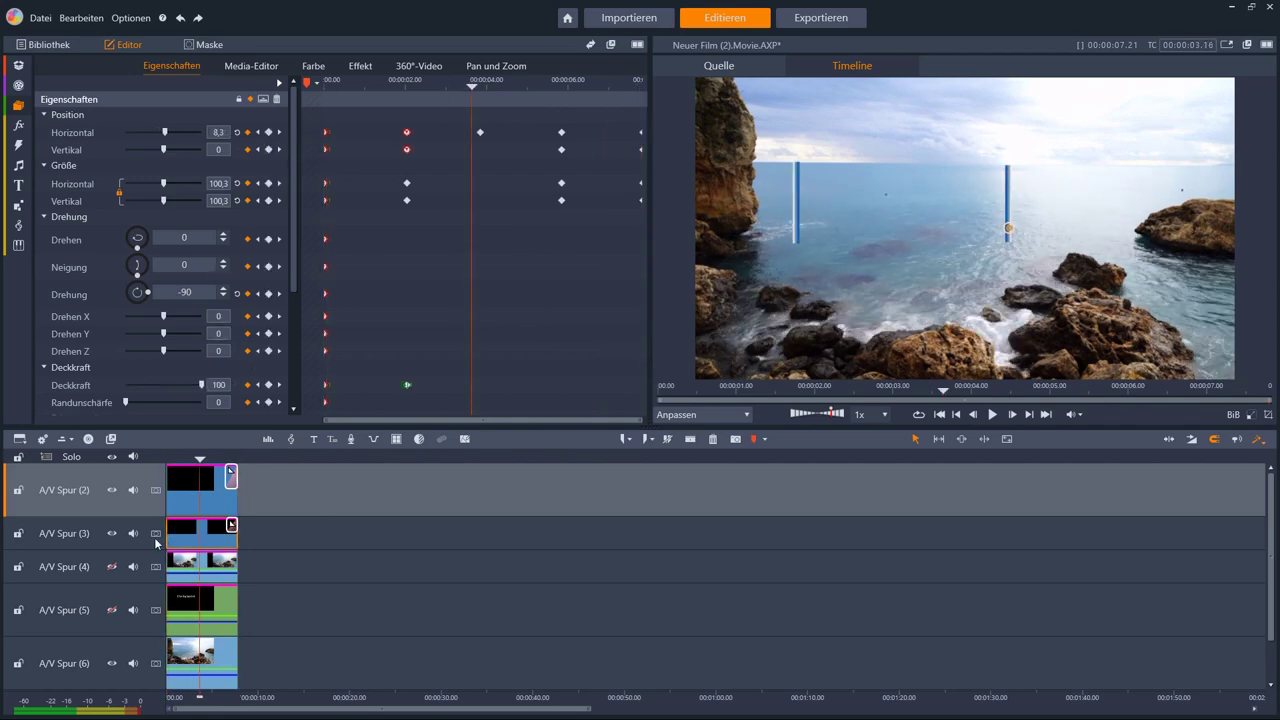
click(111, 665)
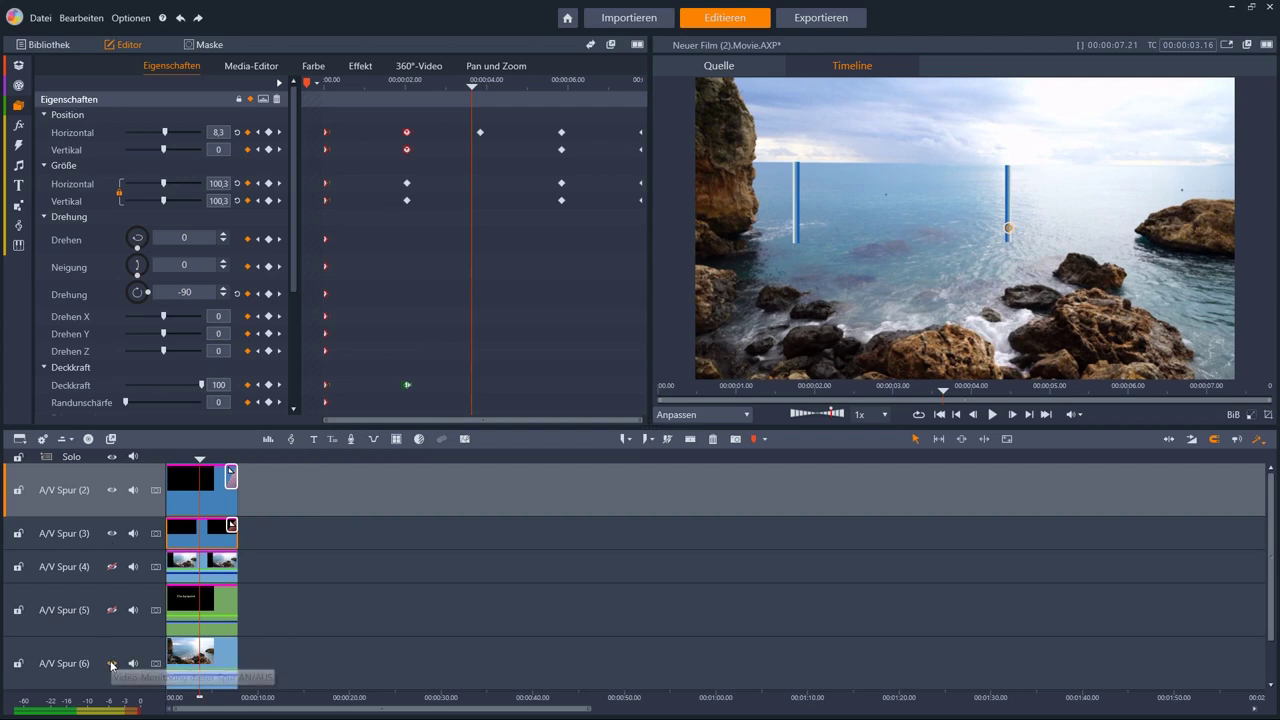
click(111, 567)
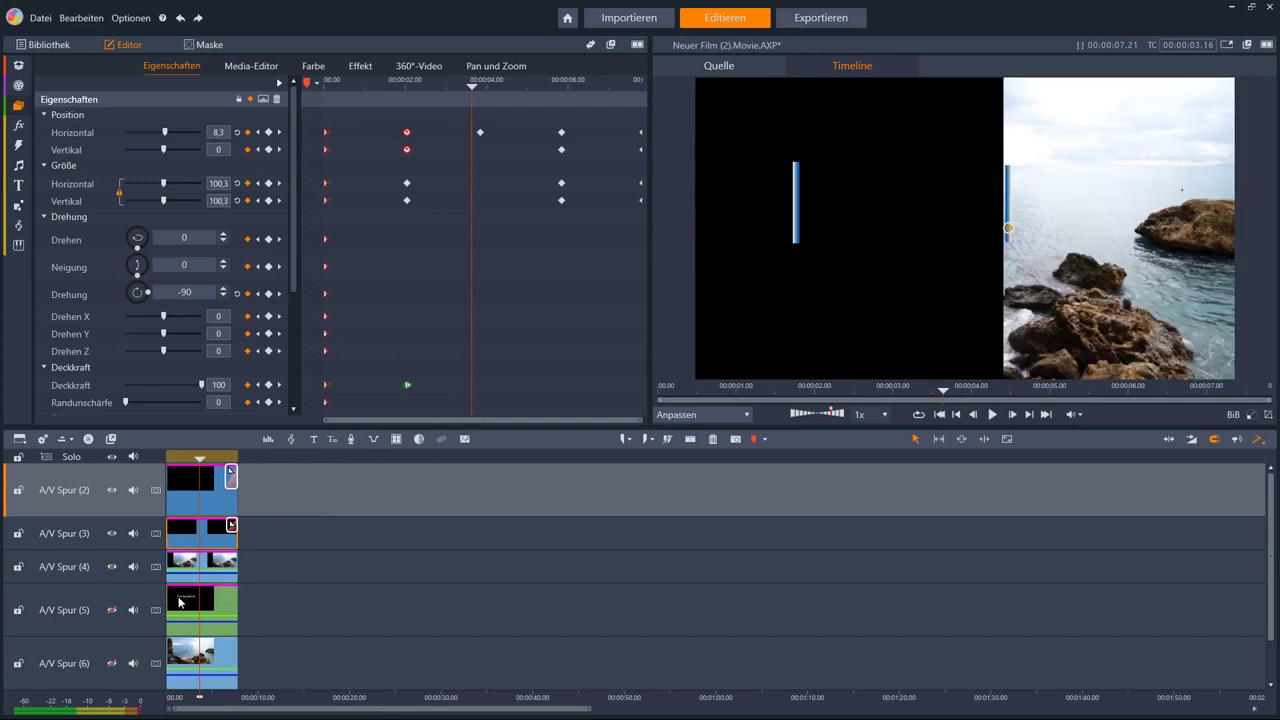
key(Home)
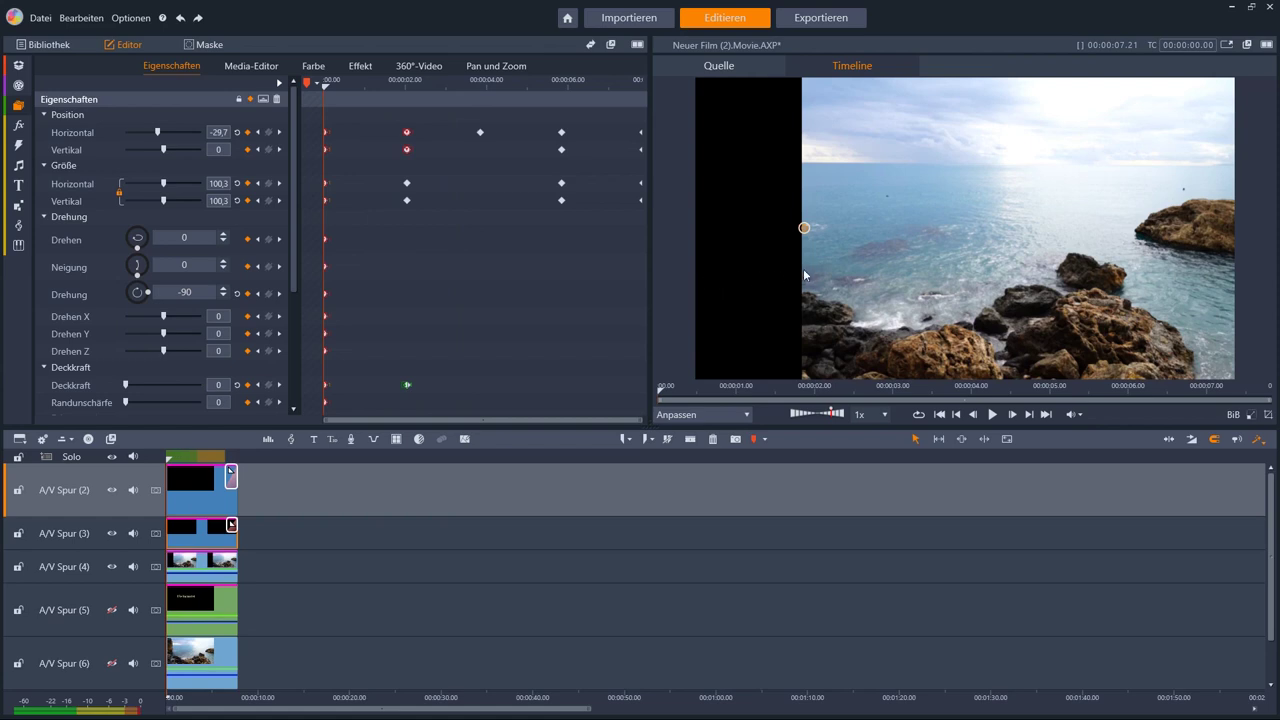
click(111, 665)
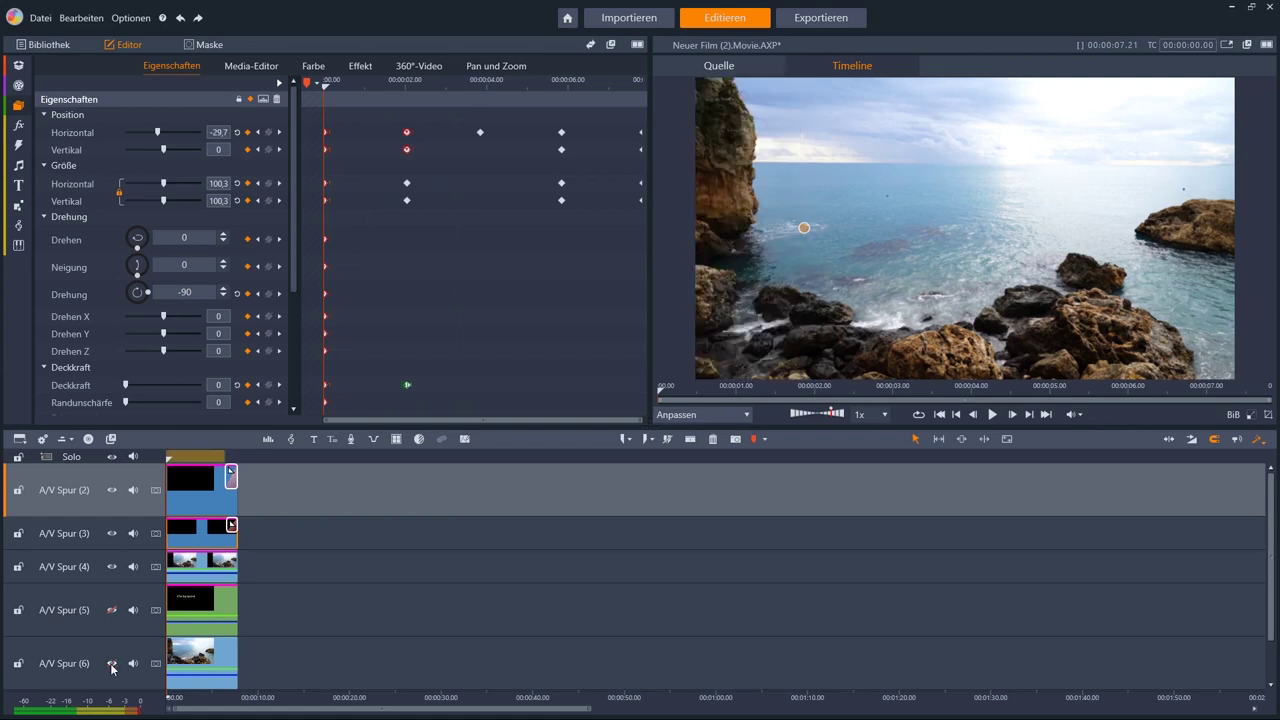
click(111, 664)
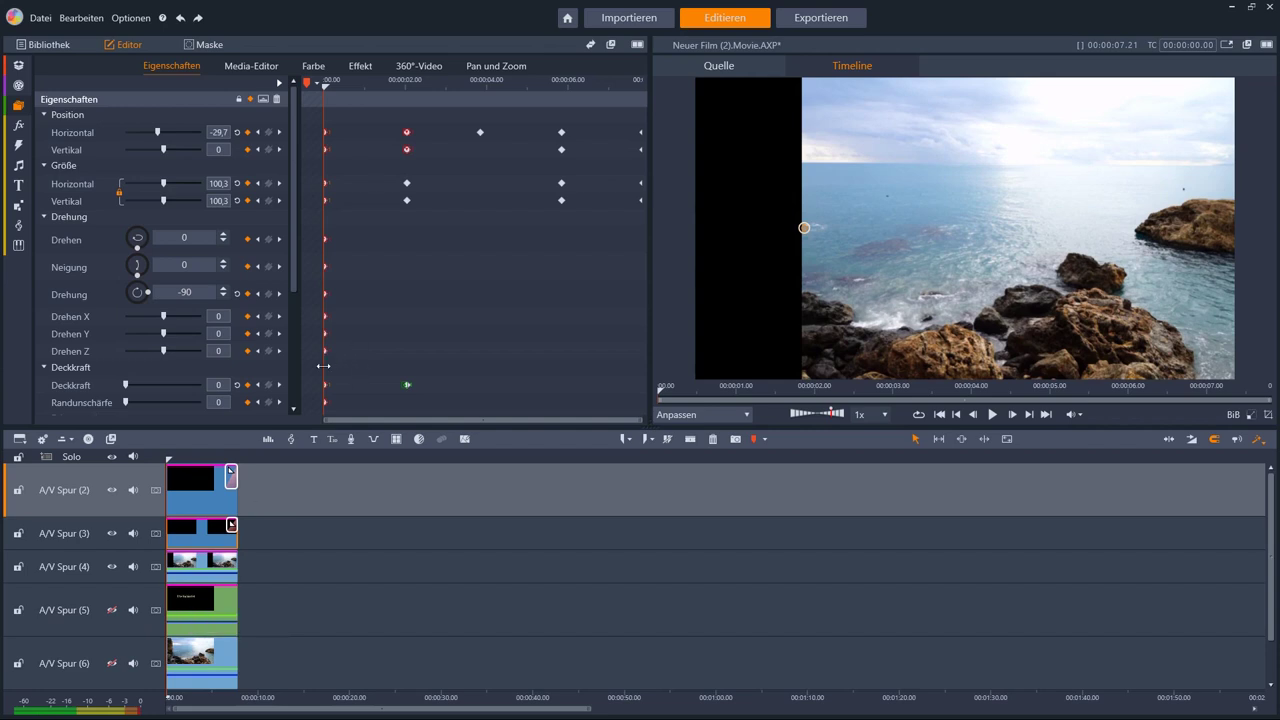
drag(323, 366, 508, 406)
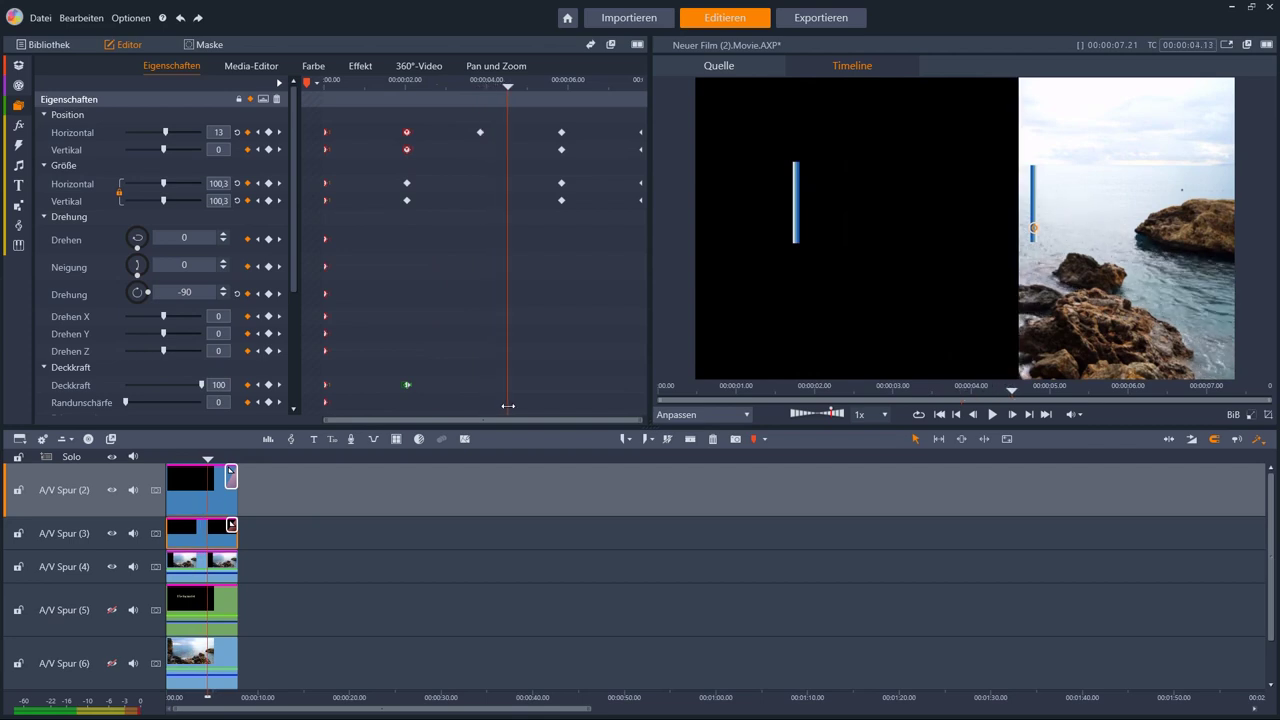
- Show the title on A/V track 5 and compare the picture with the A/V track 6 background visible and hidden
click(112, 610)
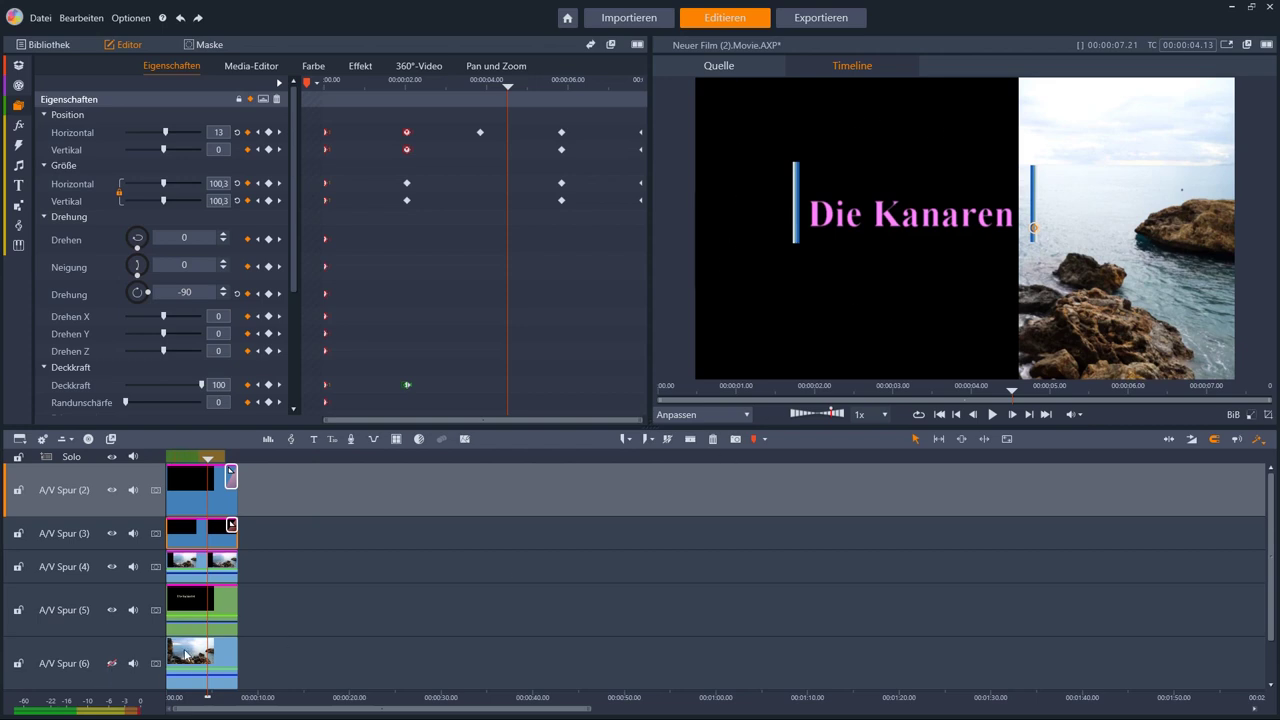
click(111, 664)
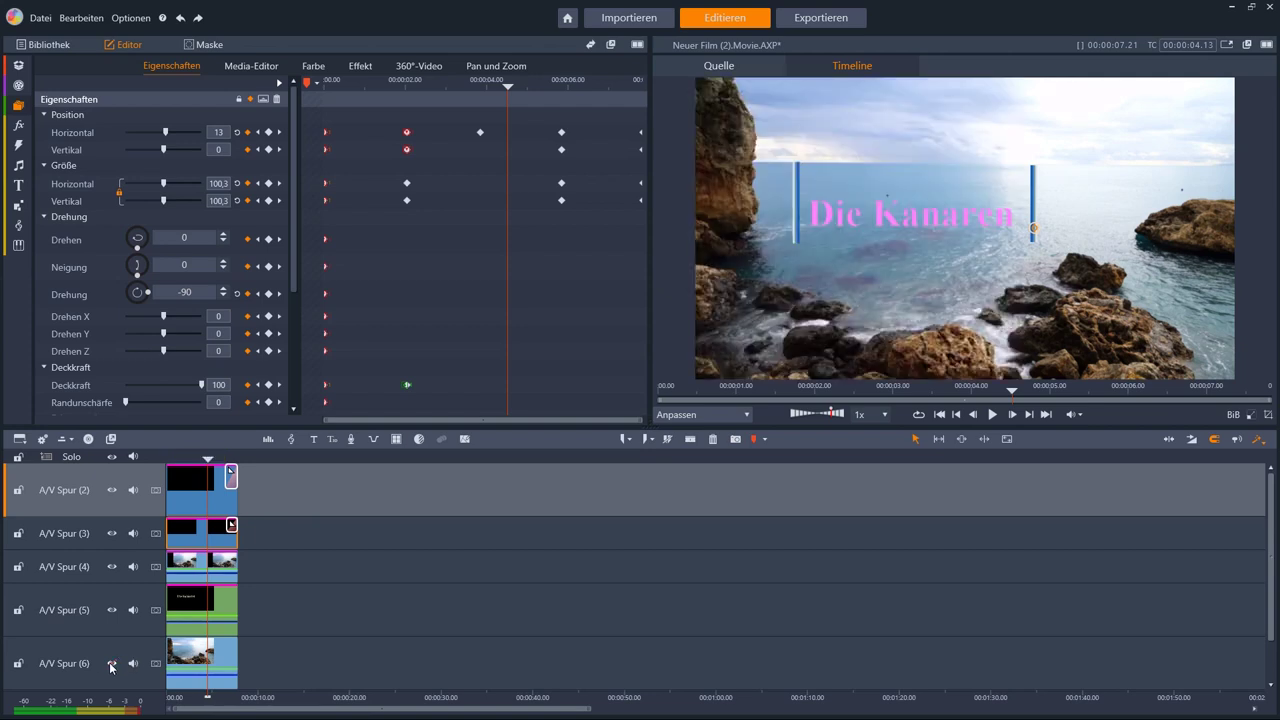
click(111, 664)
- Examine the left crop (Links %) keyframes of the A/V track 4 clip, playing and scrubbing through the title reveal
click(202, 607)
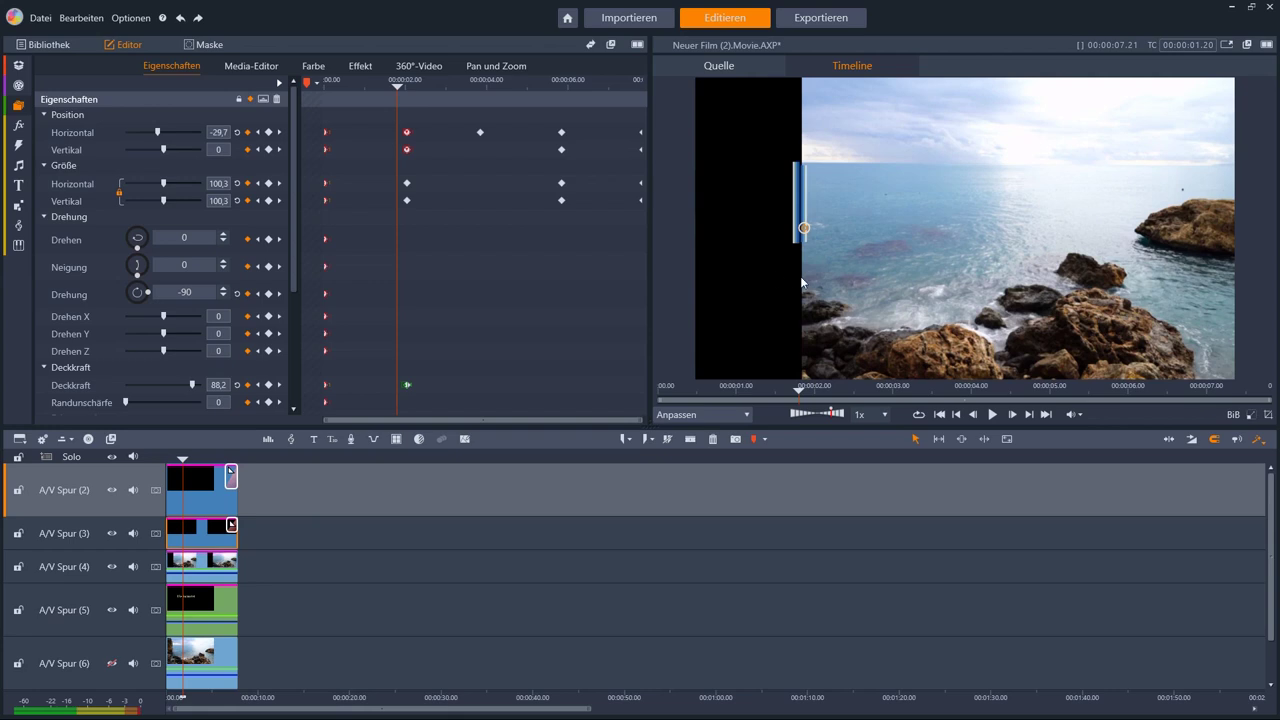
scroll(250, 280, down, 4)
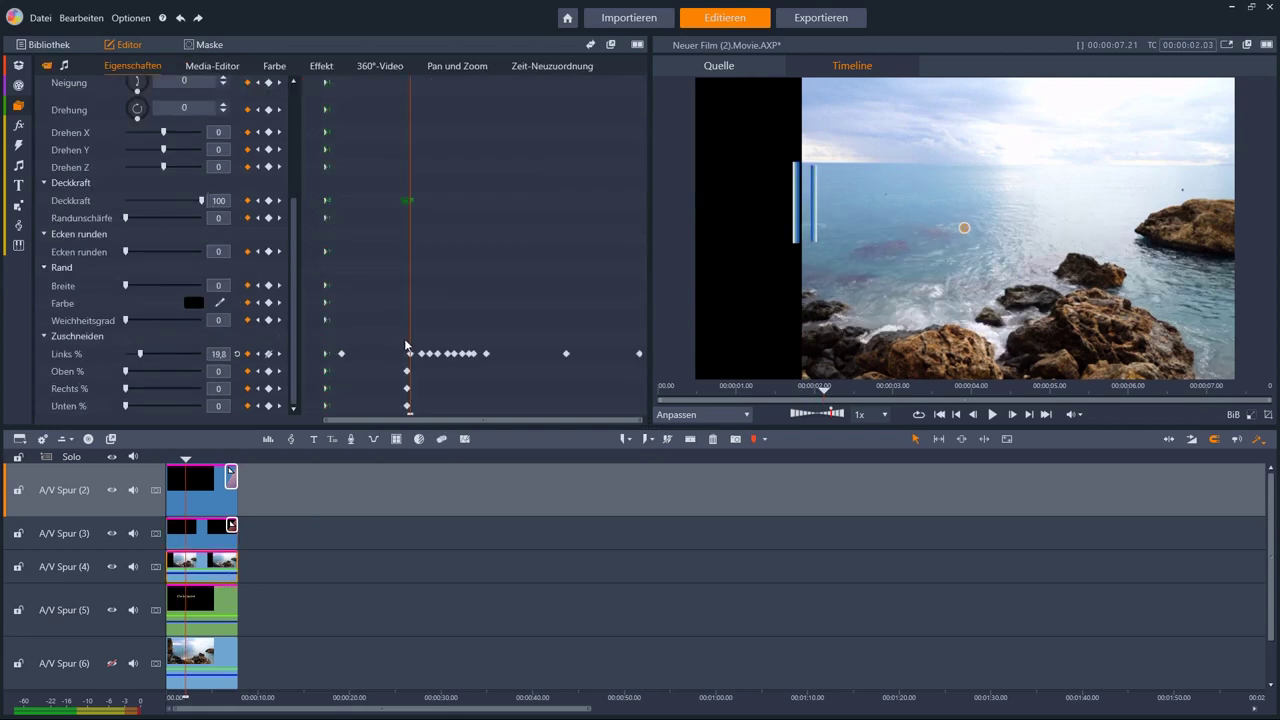
key(Home)
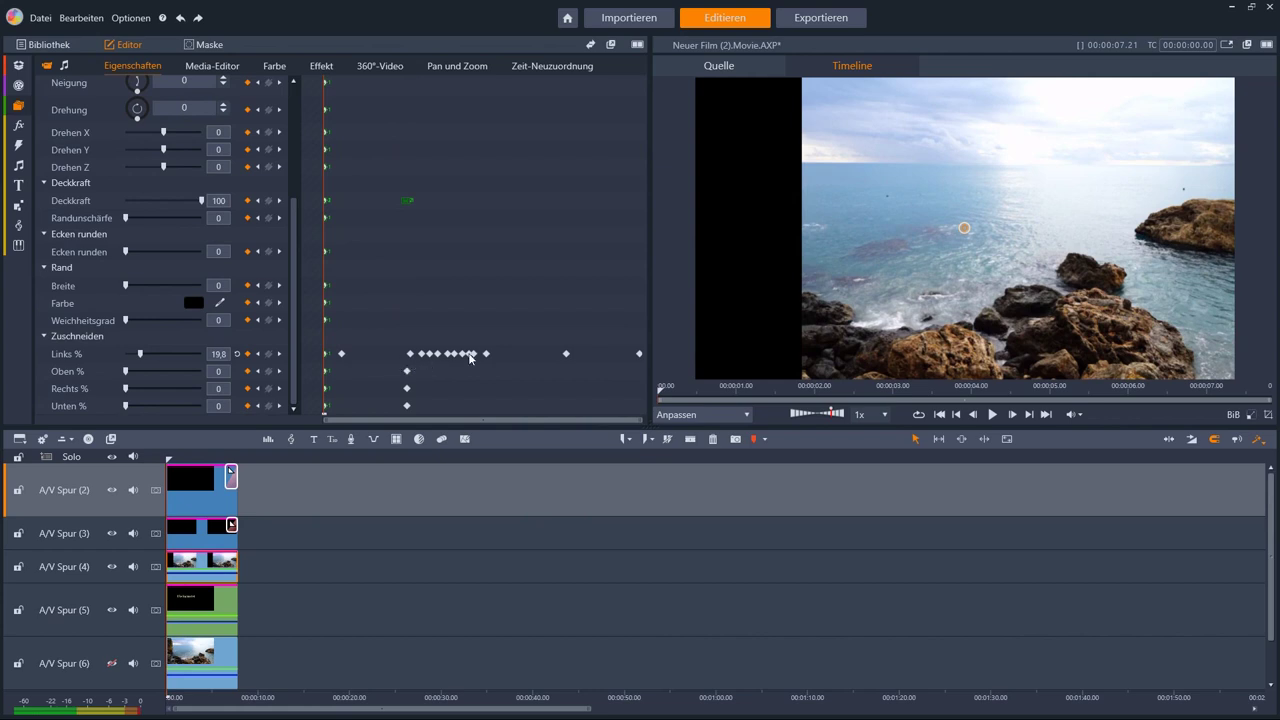
click(989, 414)
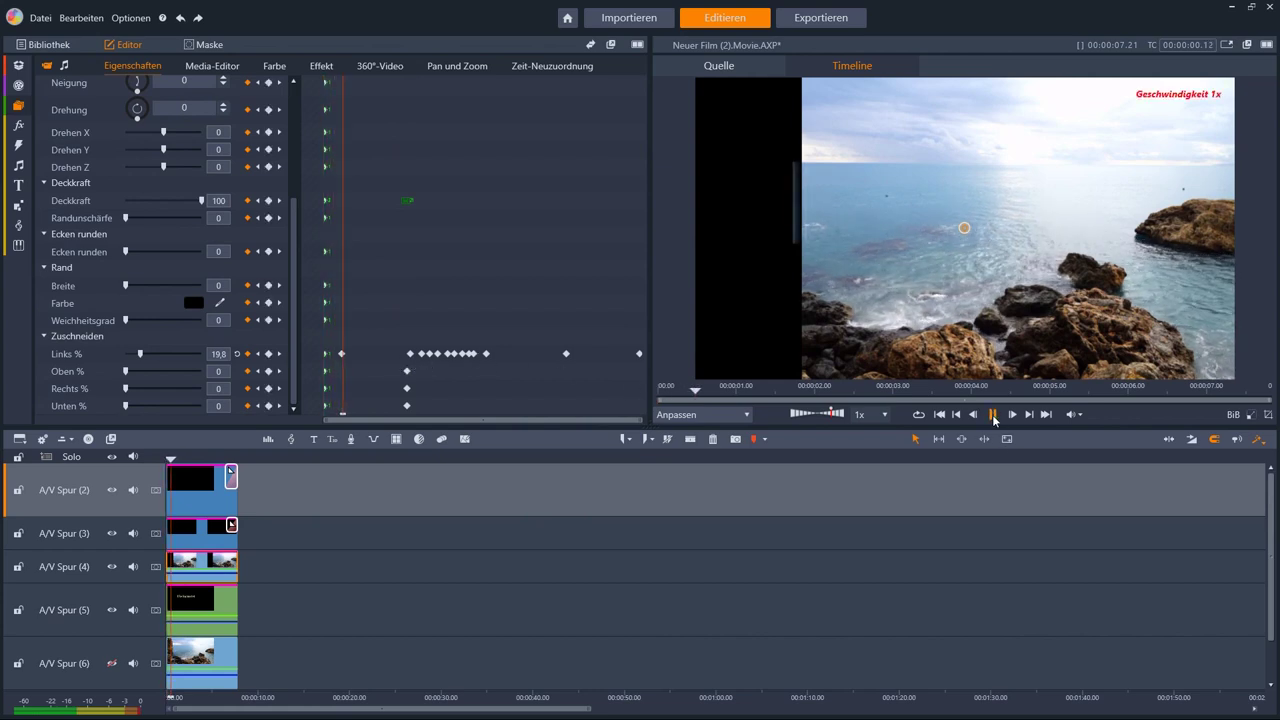
key(space)
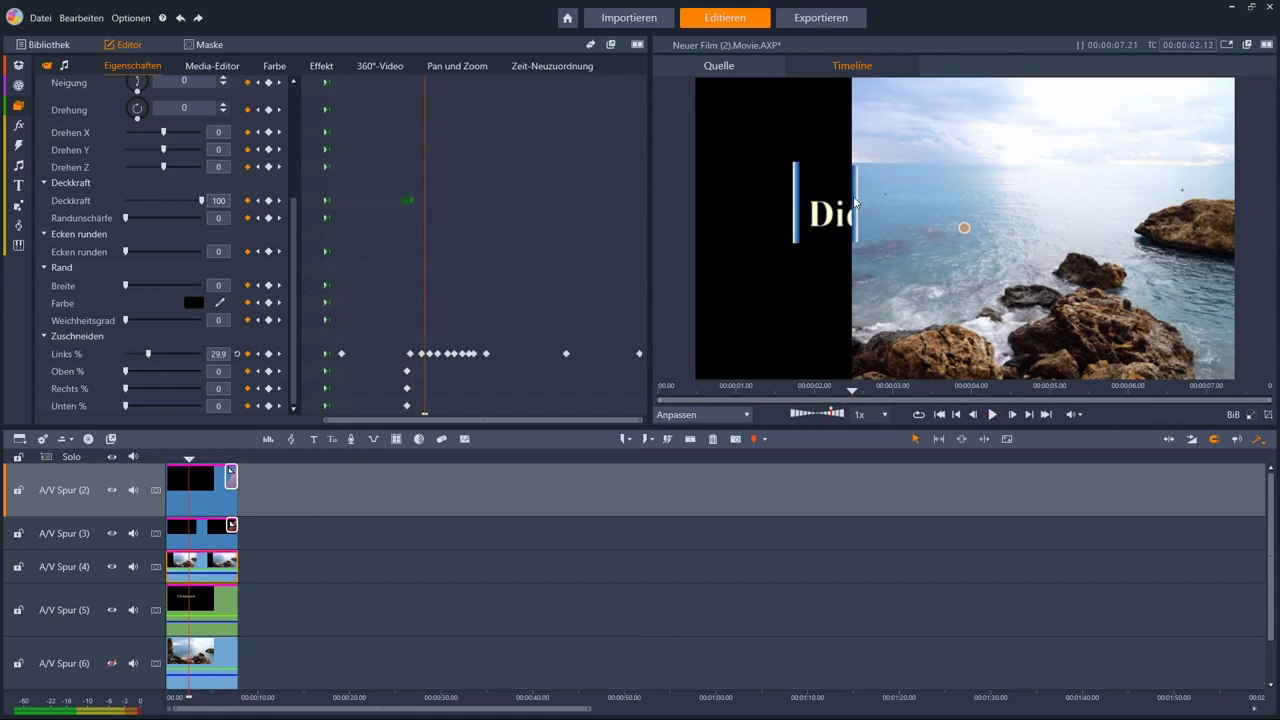
click(992, 414)
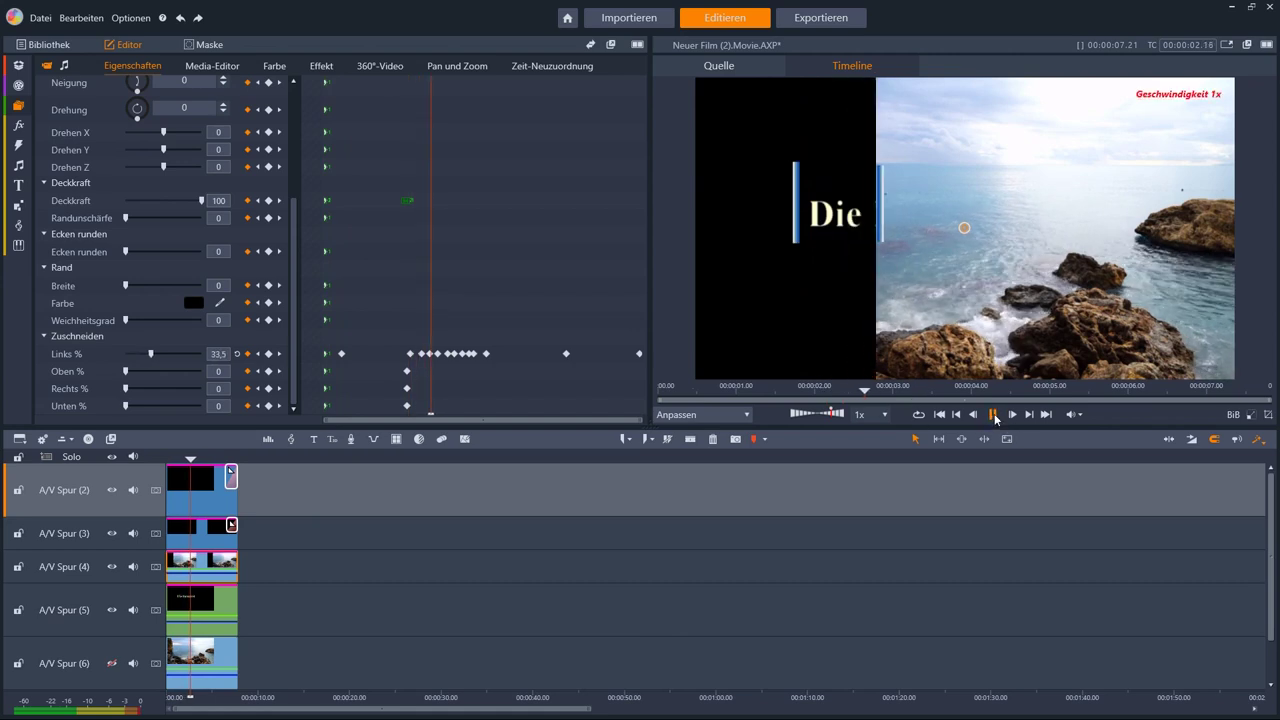
drag(500, 372, 494, 373)
drag(498, 373, 458, 377)
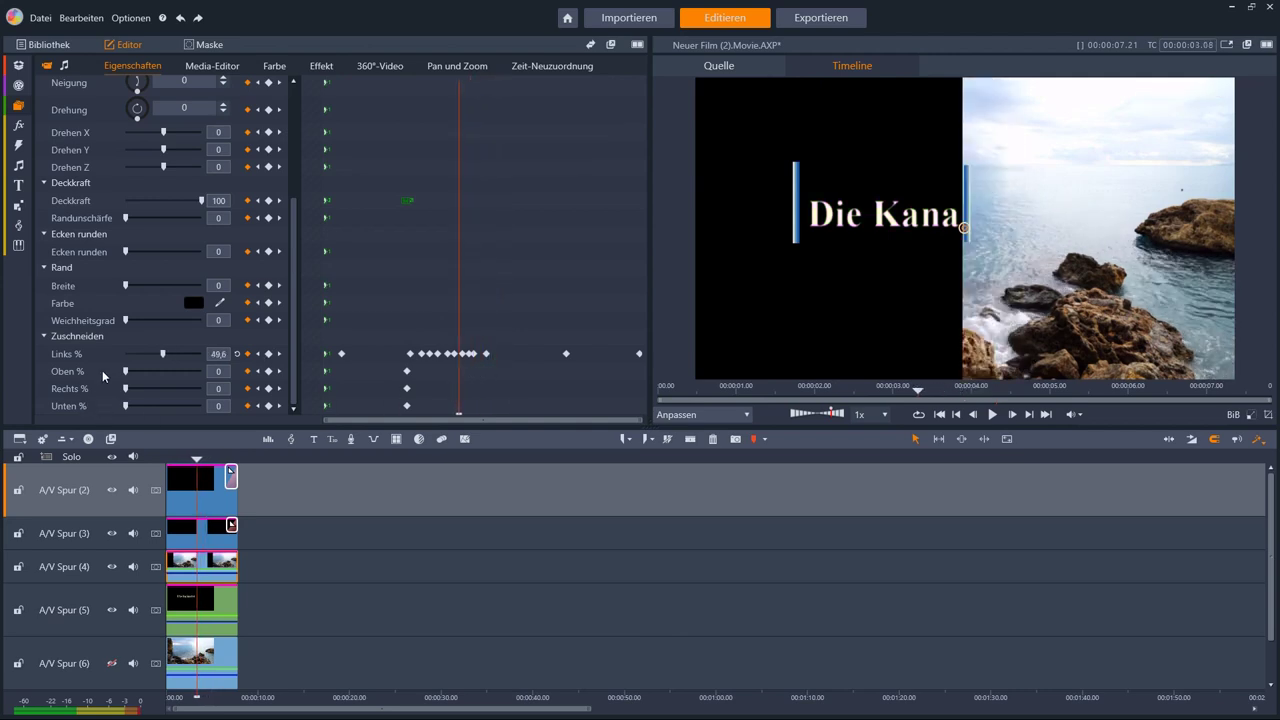
- Follow A/V track 4's left crop (Links %) keyframes to the clip's end and scrub through the title clip on A/V track 5
drag(476, 374, 566, 370)
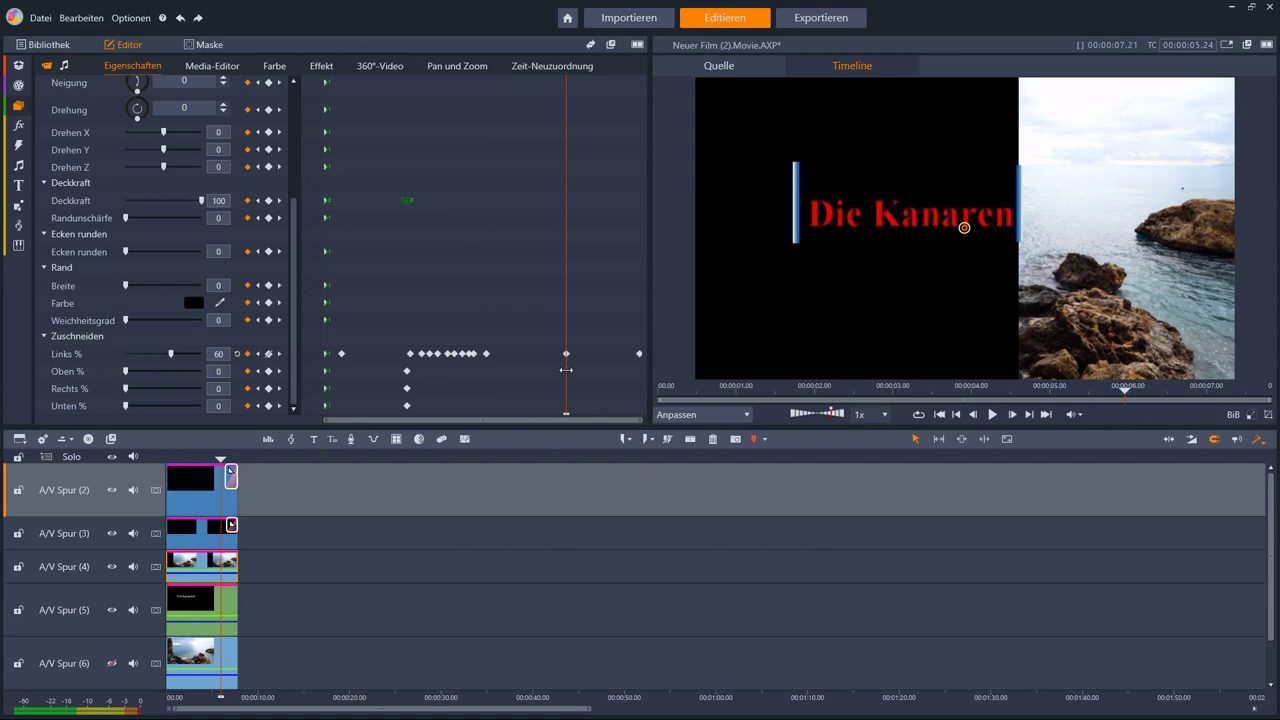
drag(566, 370, 642, 361)
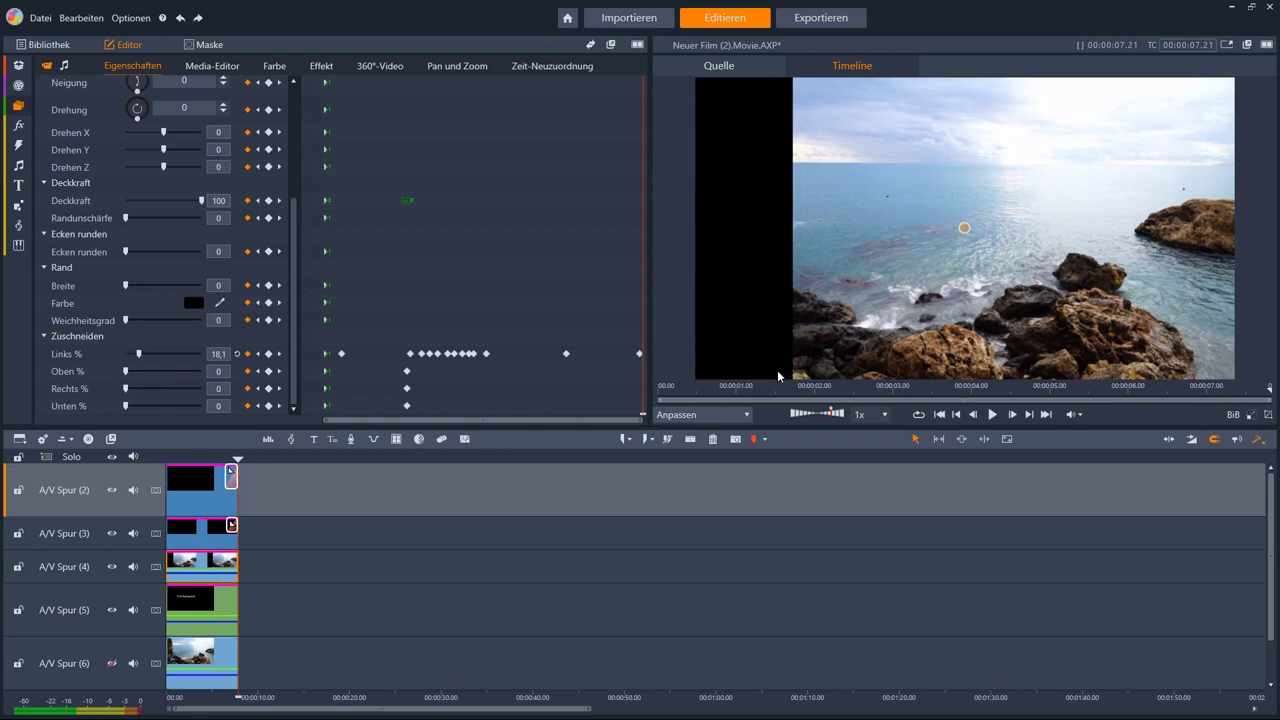
click(201, 620)
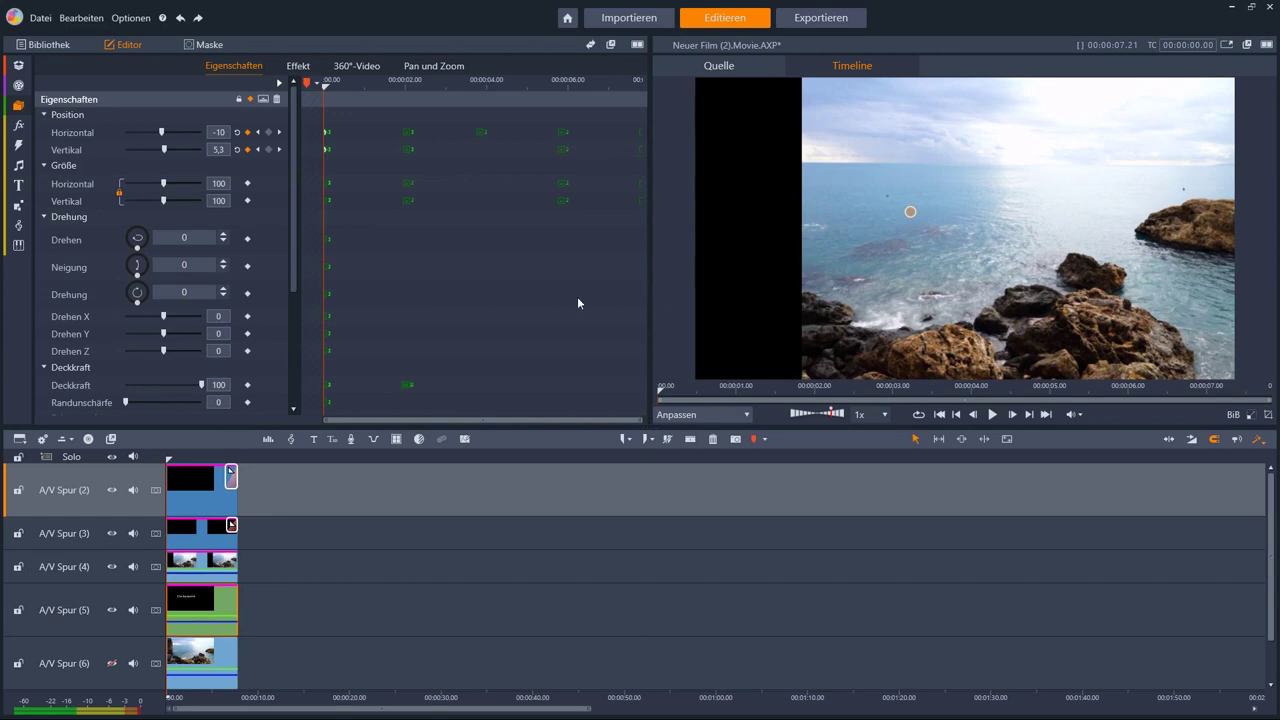
drag(323, 279, 459, 298)
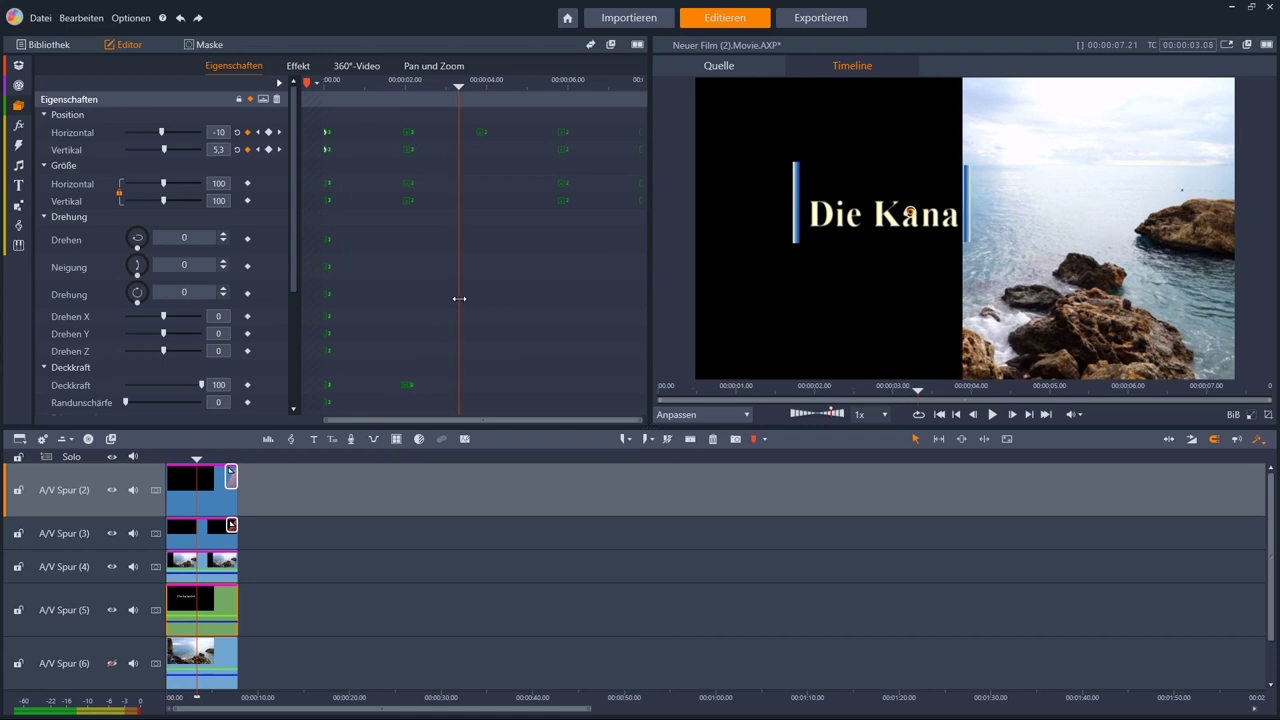
drag(459, 298, 644, 321)
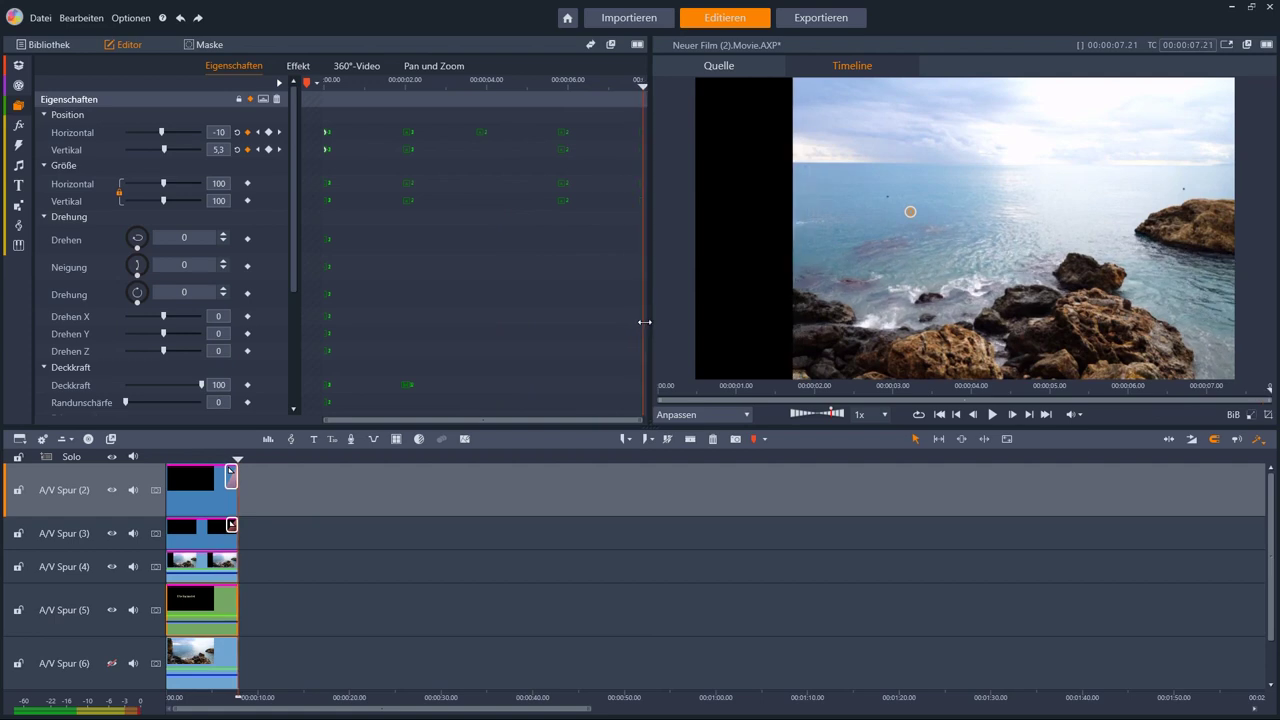
- Show the A/V track 6 background and review the full composition from the start, pausing and scrubbing to see the title change colour
key(Home)
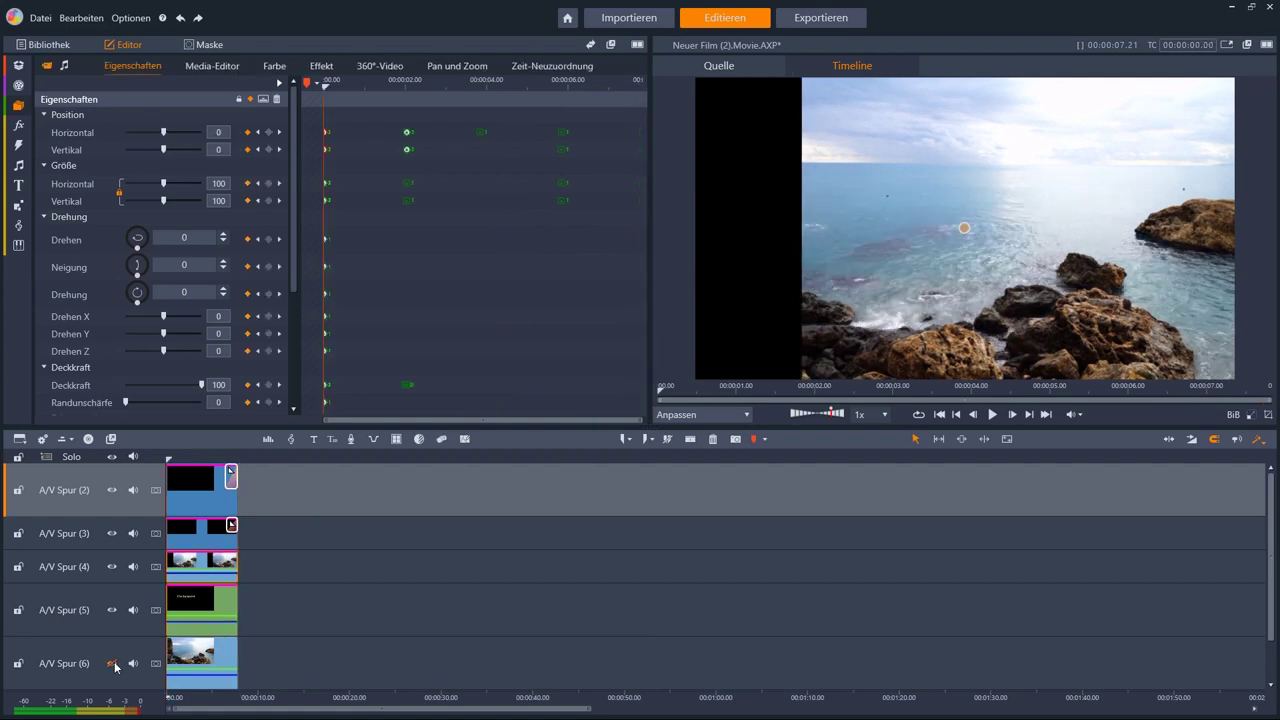
key(space)
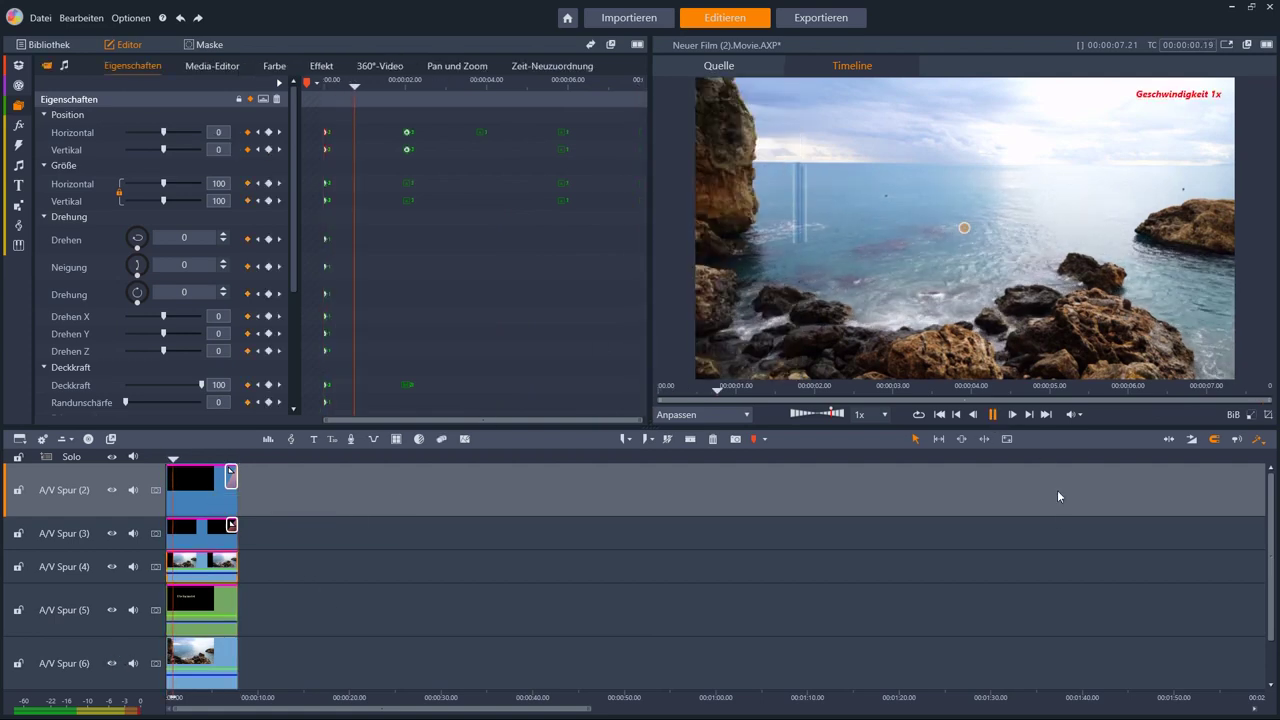
click(993, 416)
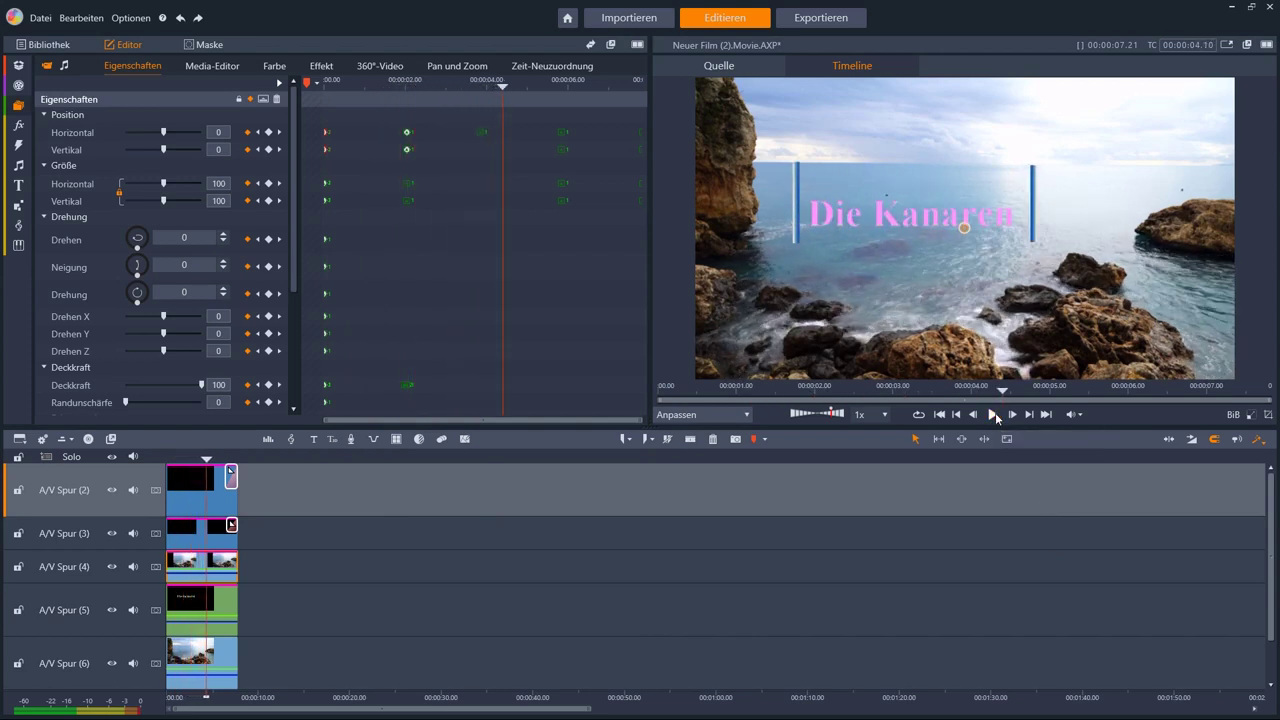
click(994, 415)
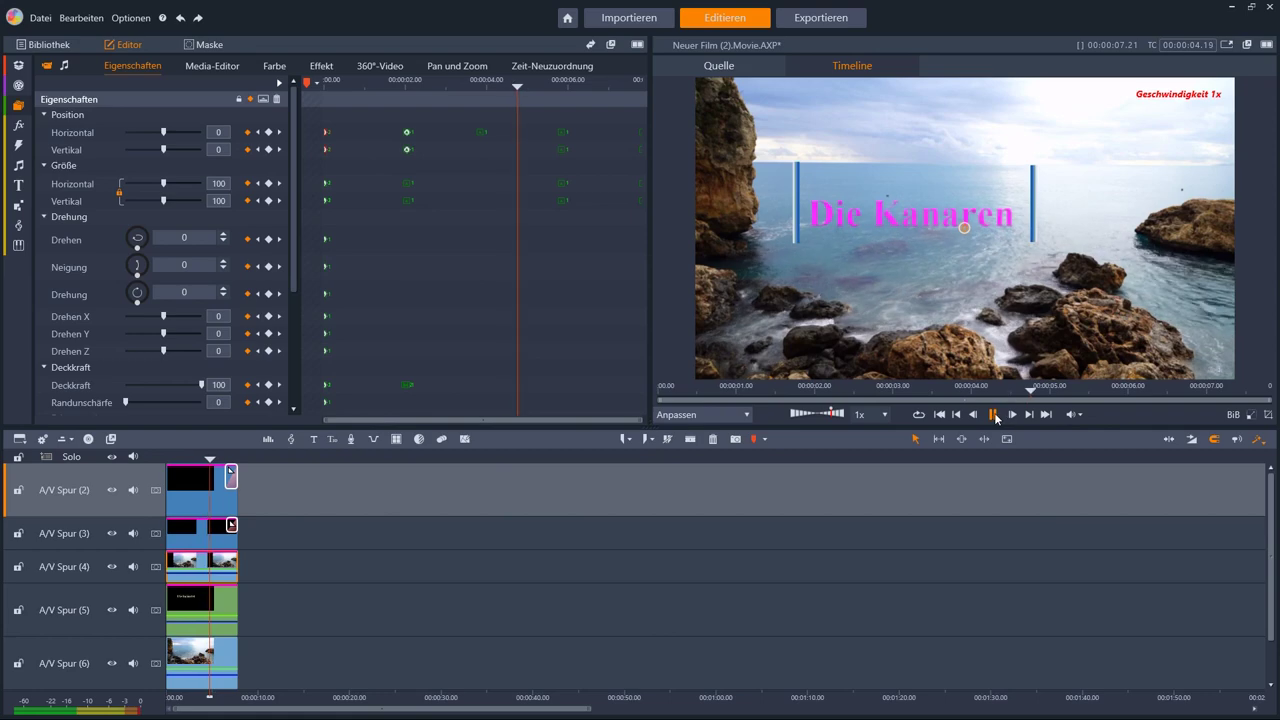
click(993, 416)
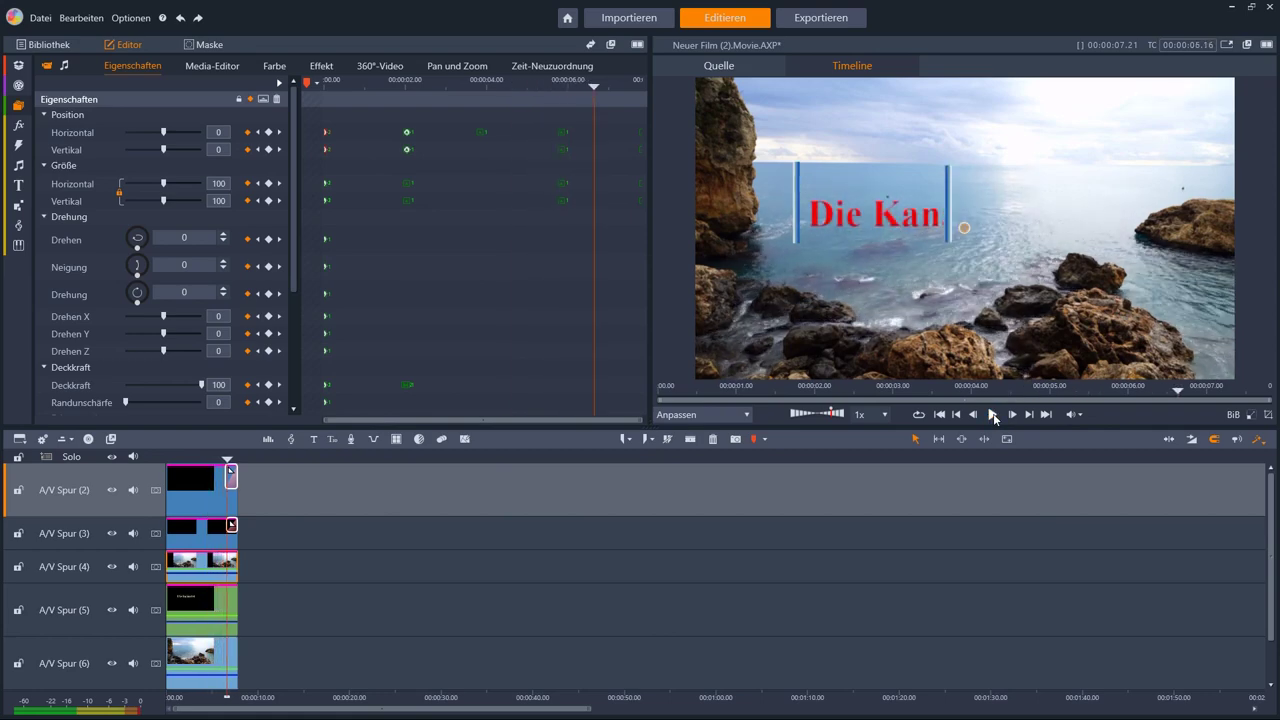
scroll(964, 228, up, 5)
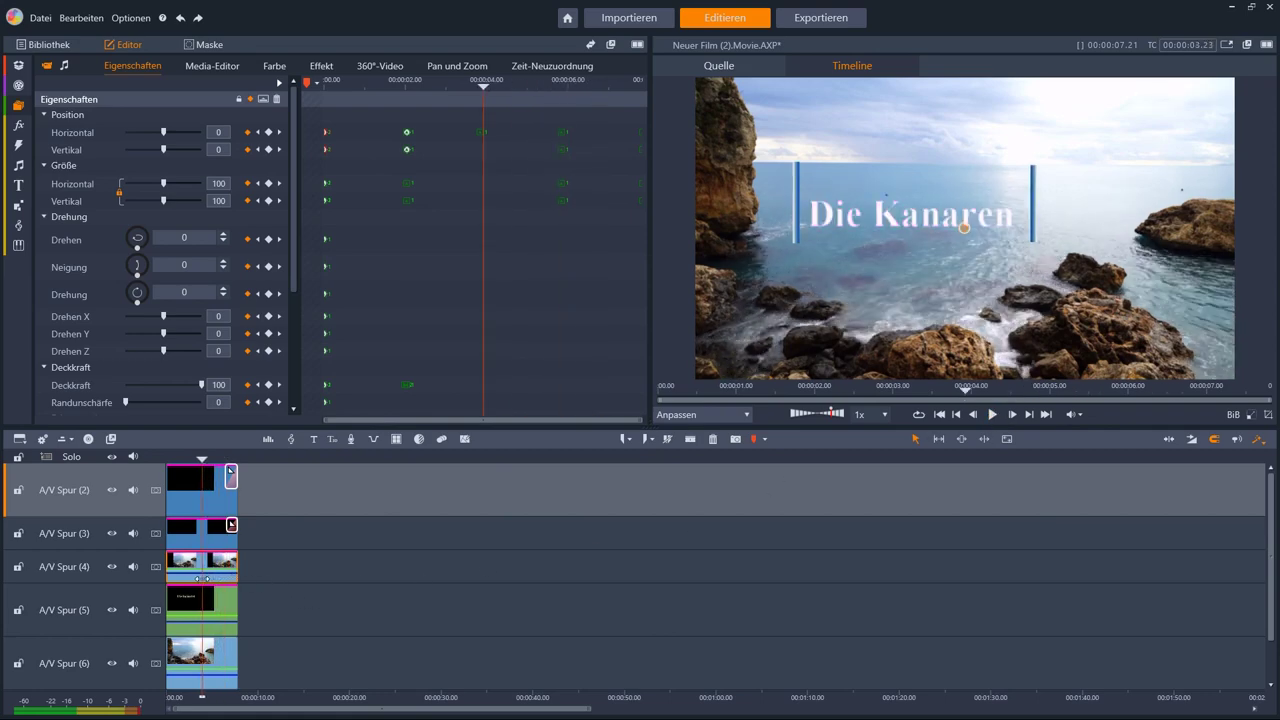
scroll(964, 228, down, 2)
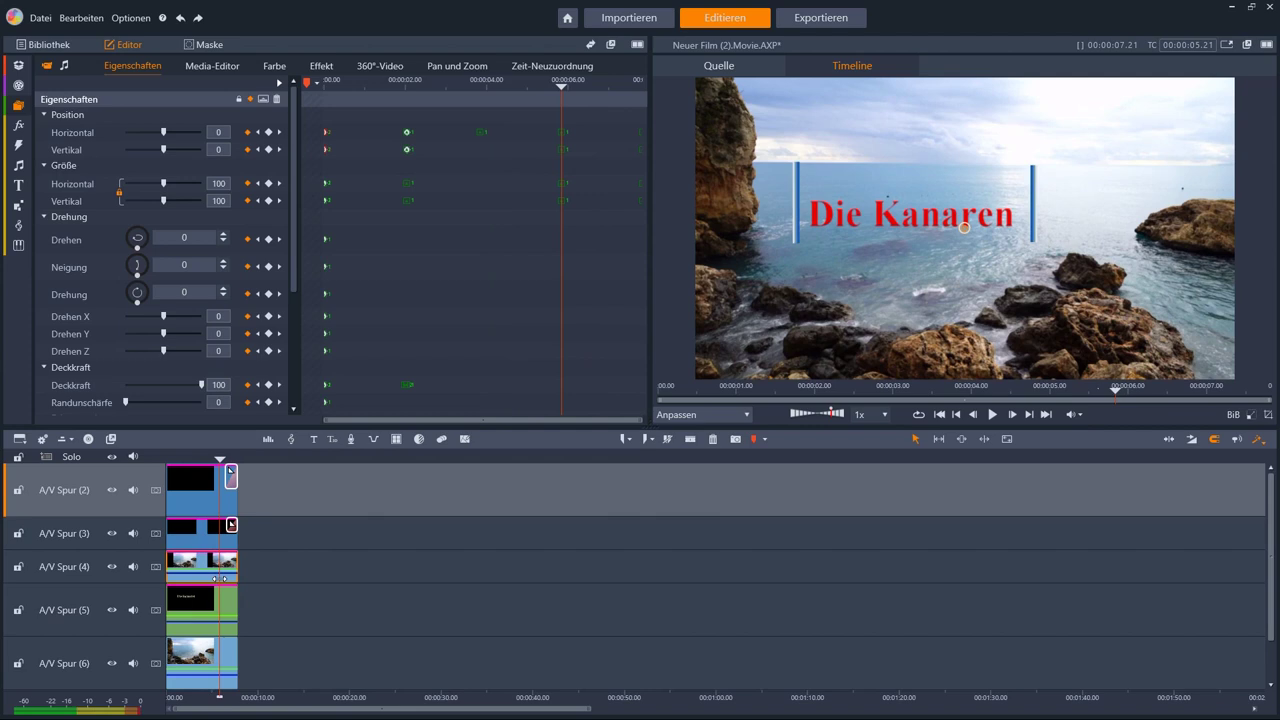
scroll(964, 228, down, 3)
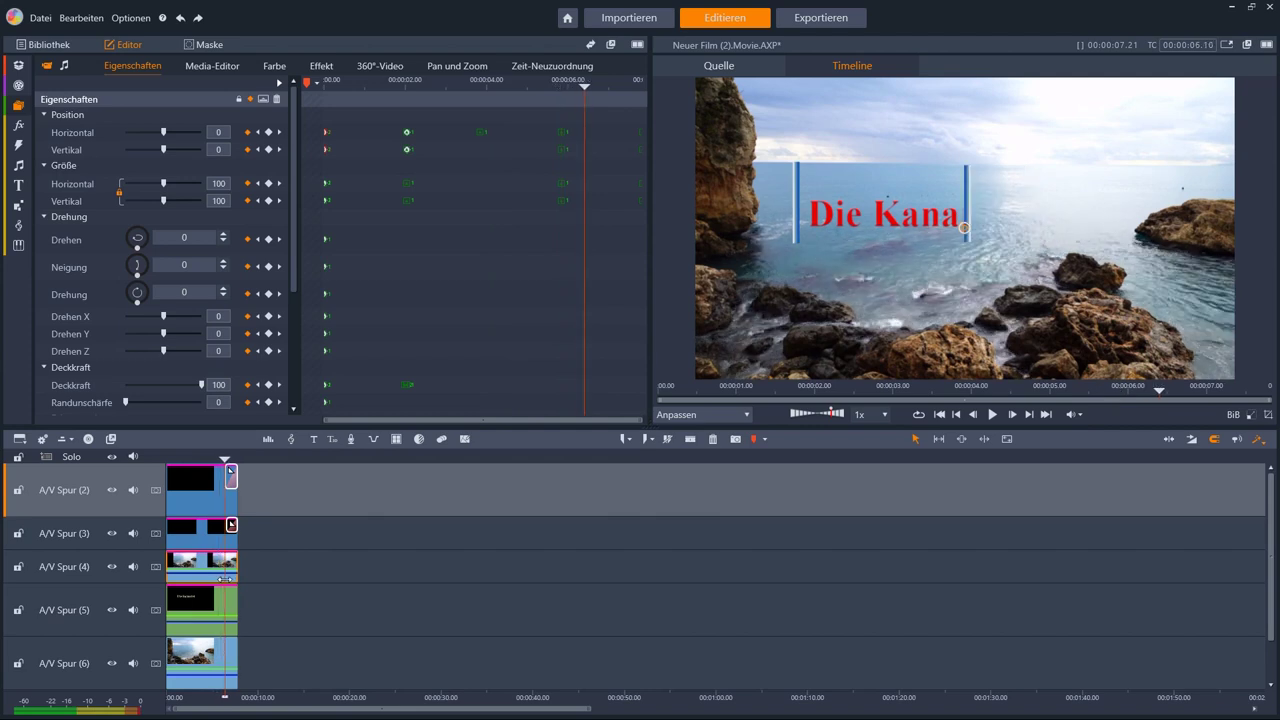
- Return to the start and open the Farbkorrektur effect of the title clip on A/V track 5 for editing
key(Home)
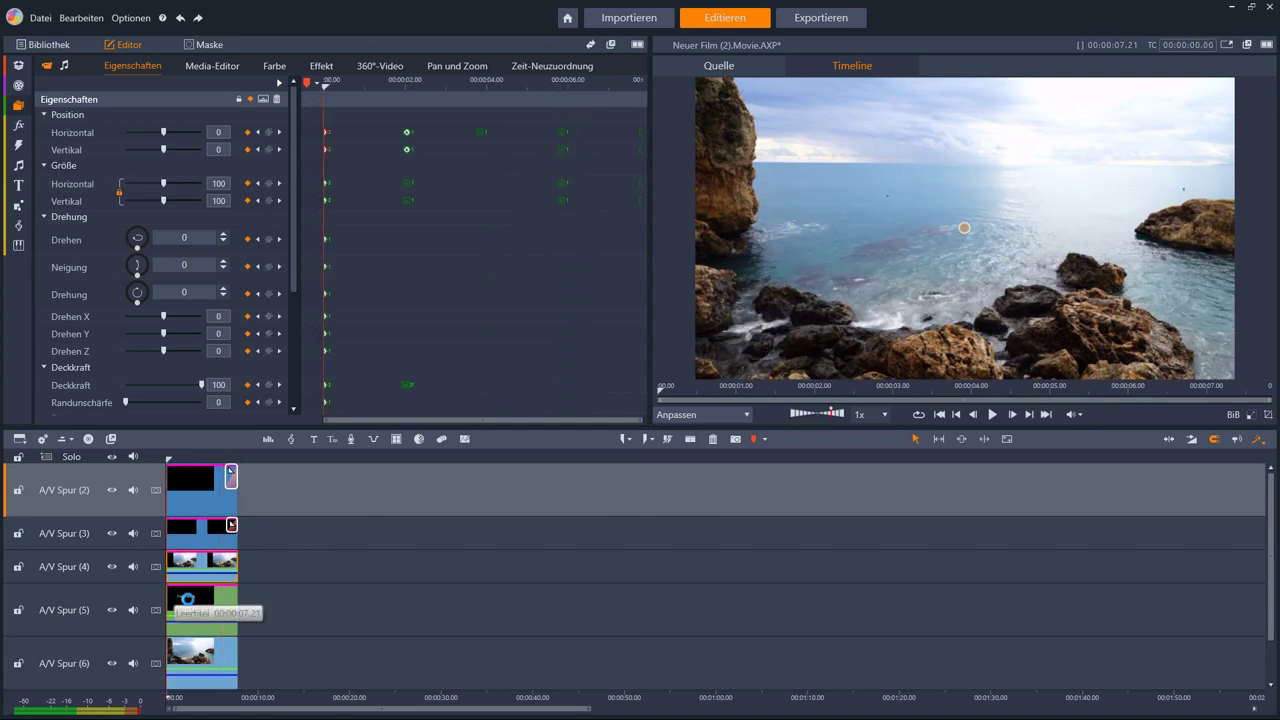
click(188, 603)
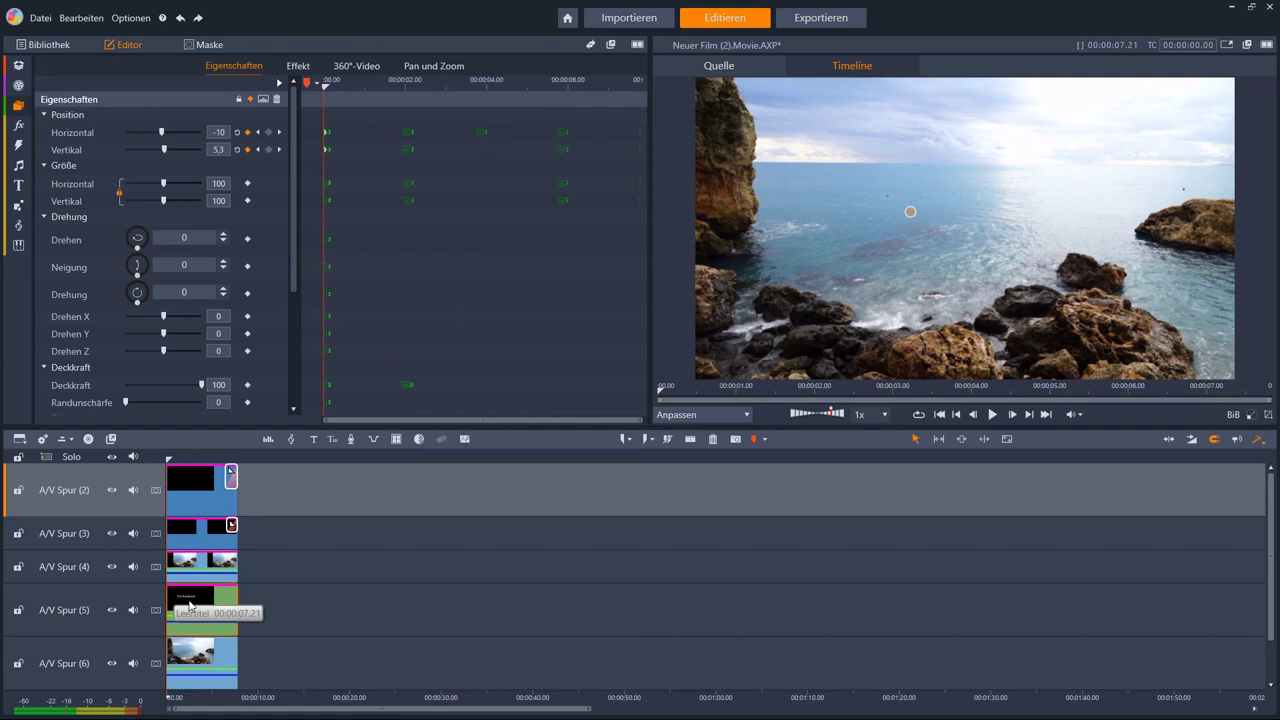
click(298, 66)
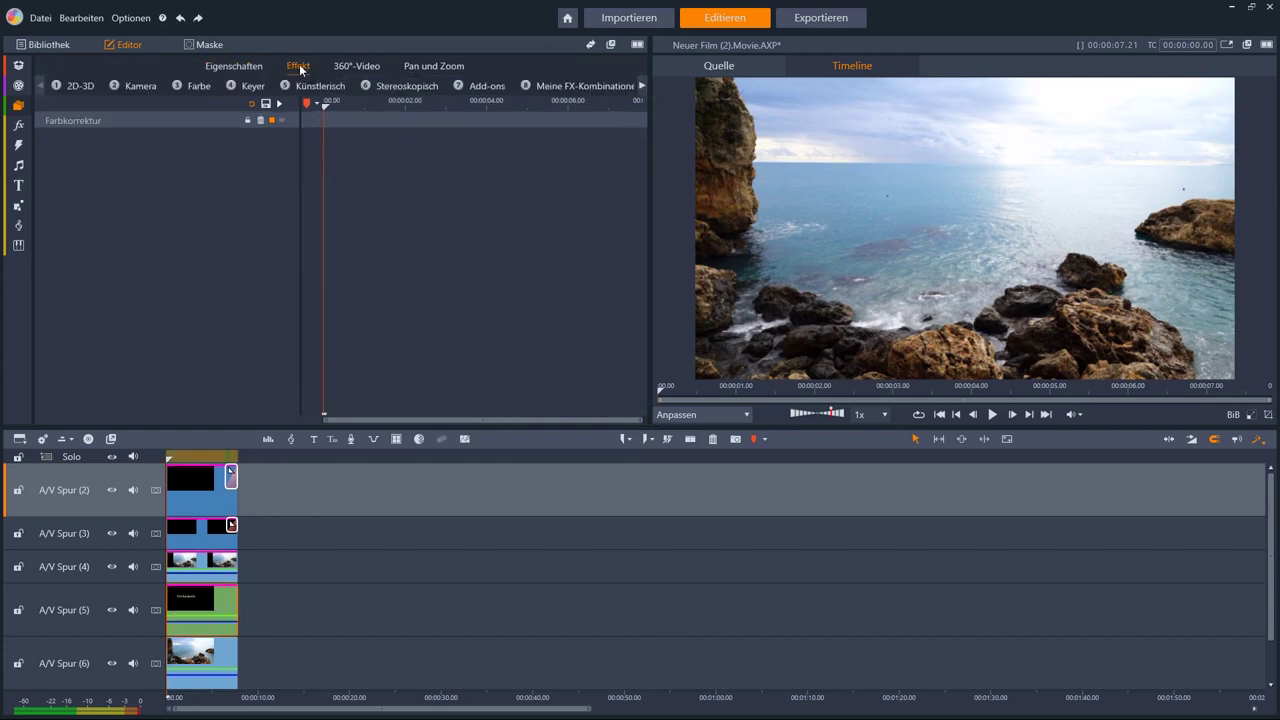
click(205, 88)
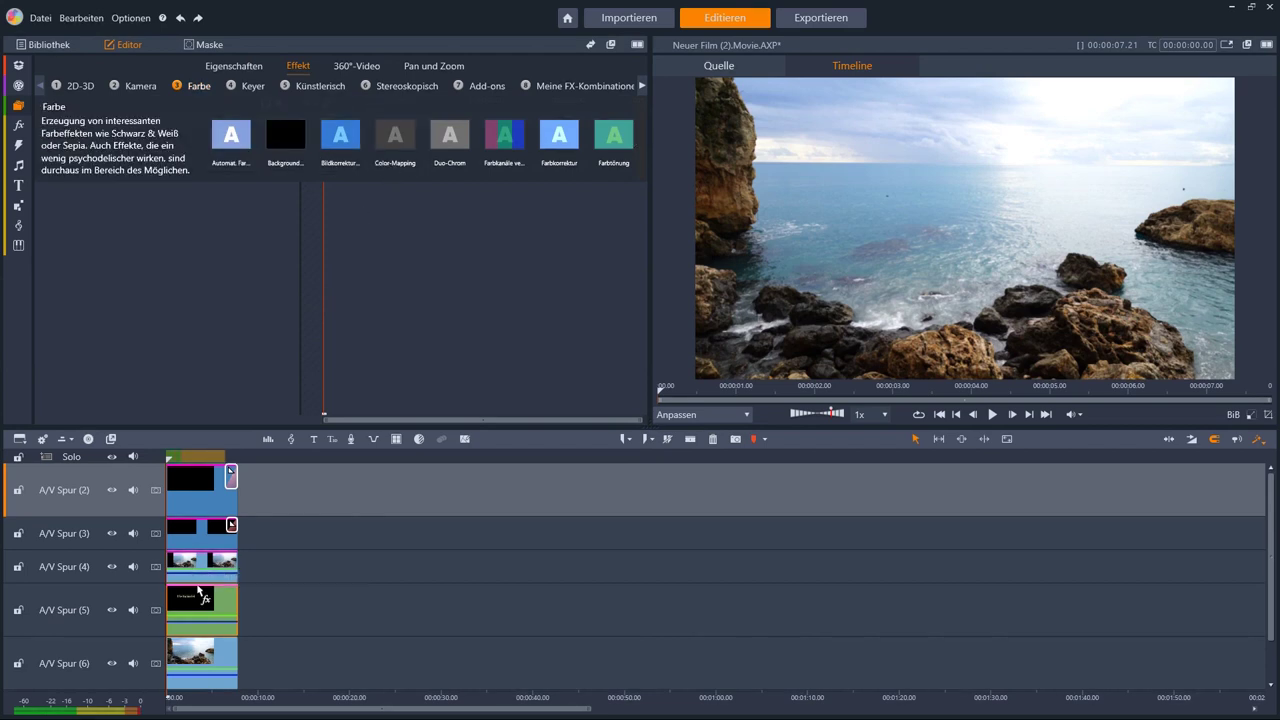
mouse_move(236, 597)
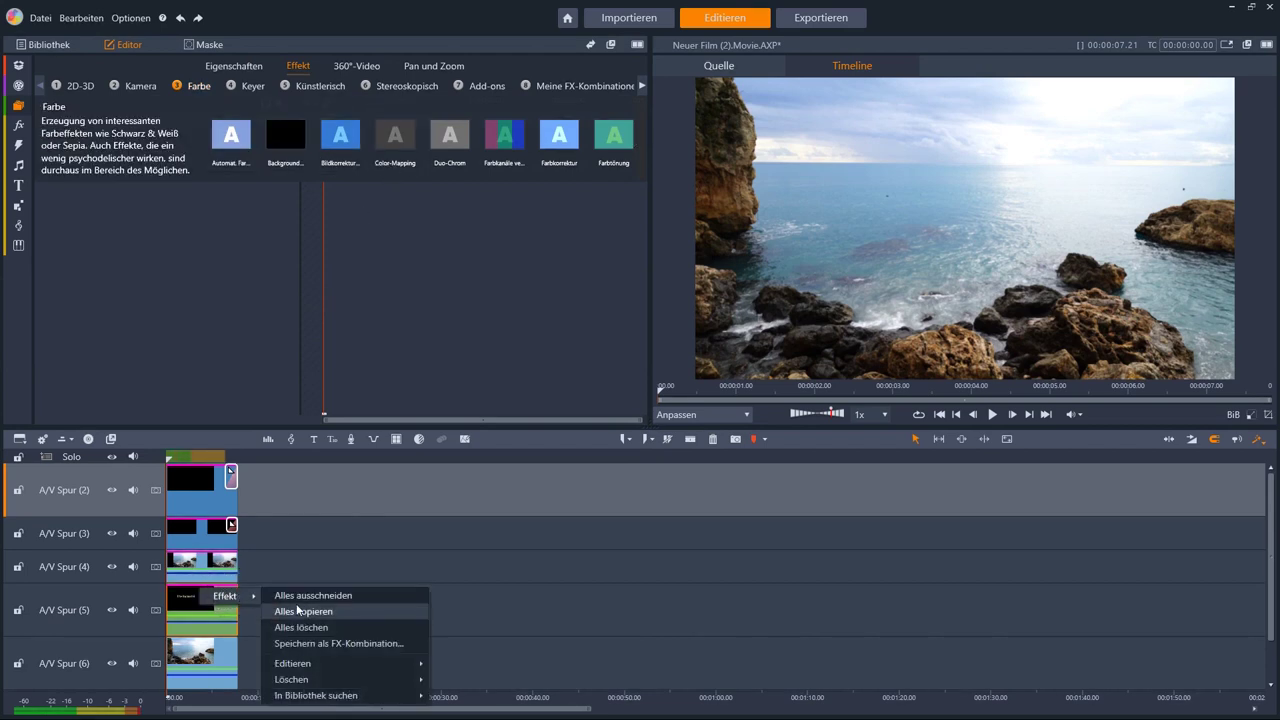
mouse_move(350, 664)
click(449, 669)
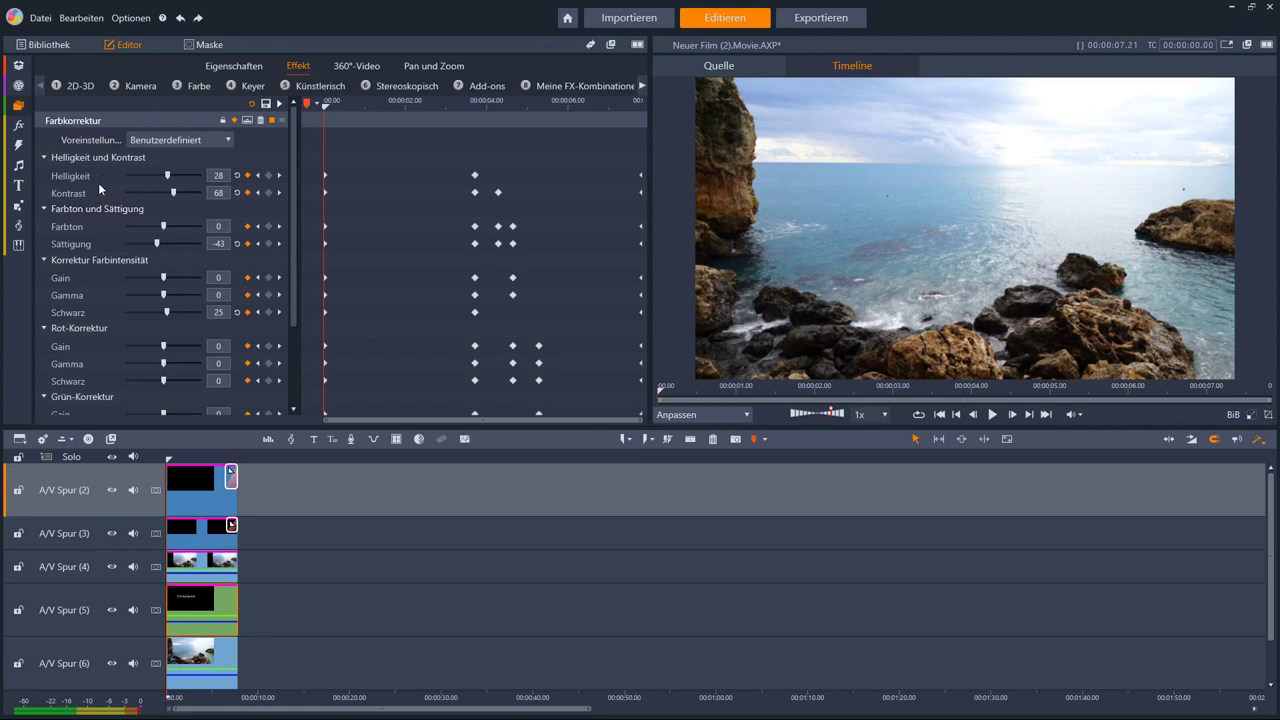
- Examine the title's Farbkorrektur keyframes, scrubbing through the hue, saturation, red, green and blue correction changes
scroll(98, 348, down, 2)
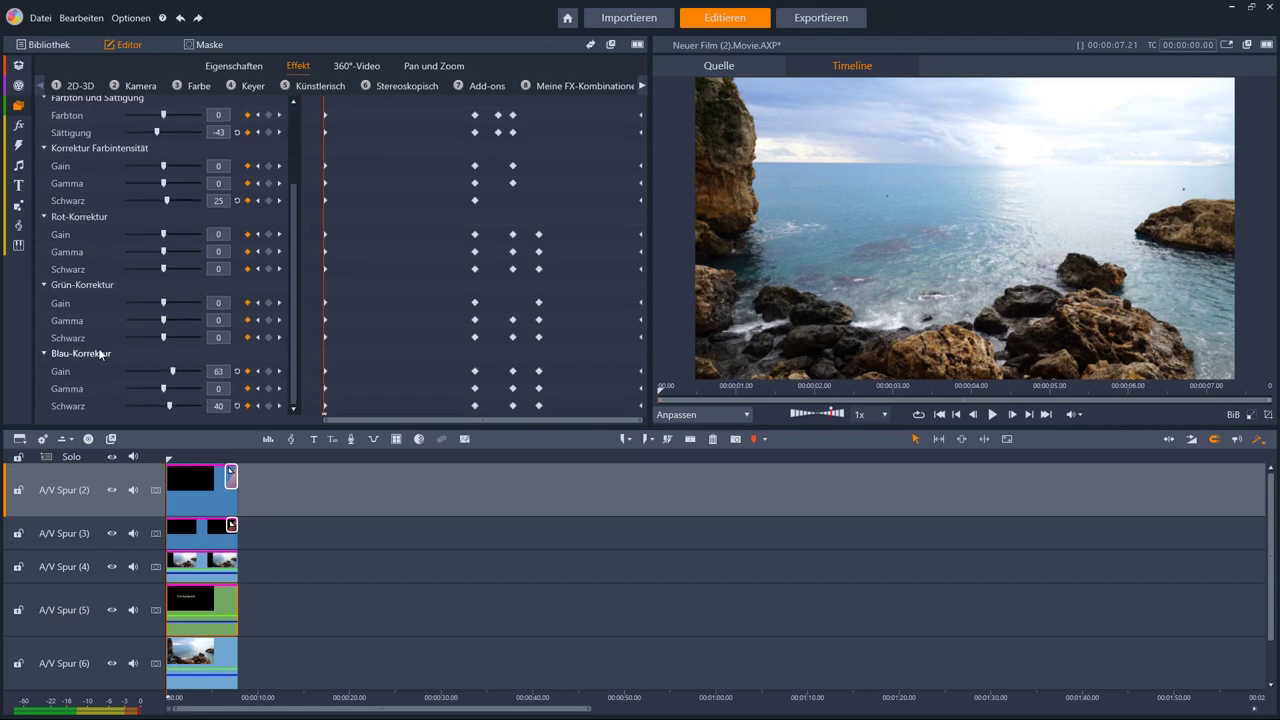
drag(324, 292, 474, 314)
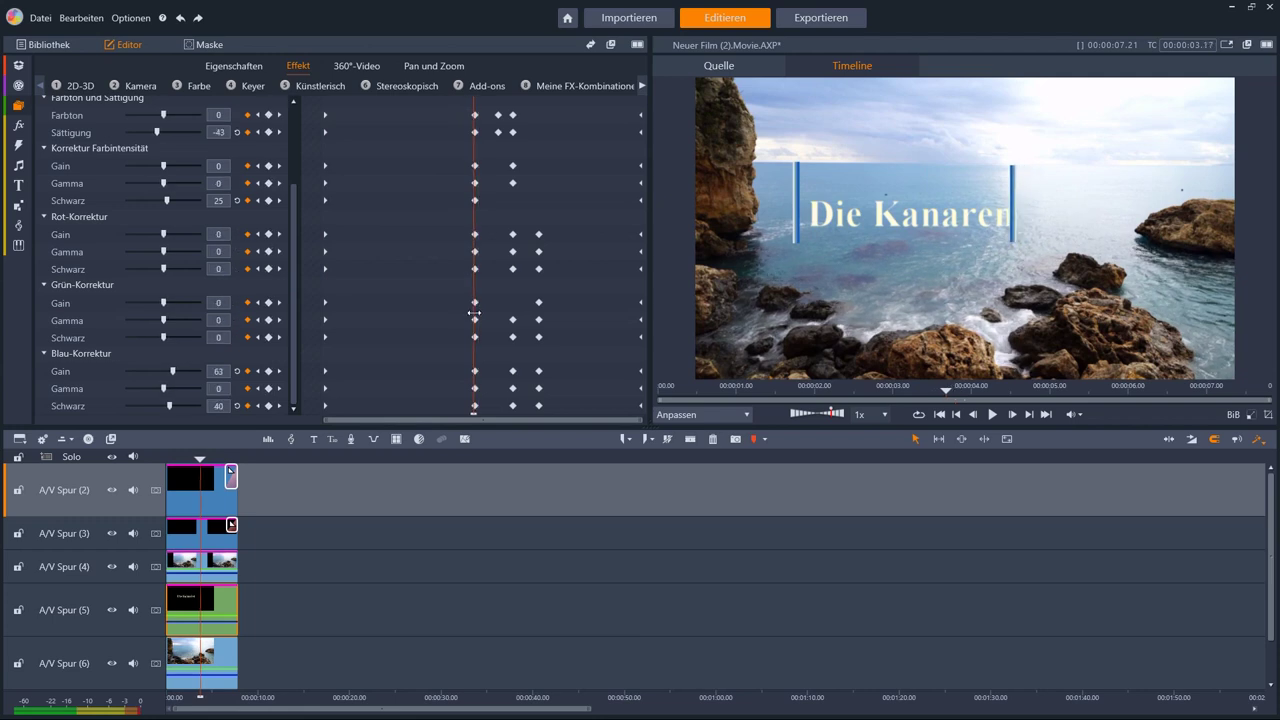
drag(474, 313, 513, 339)
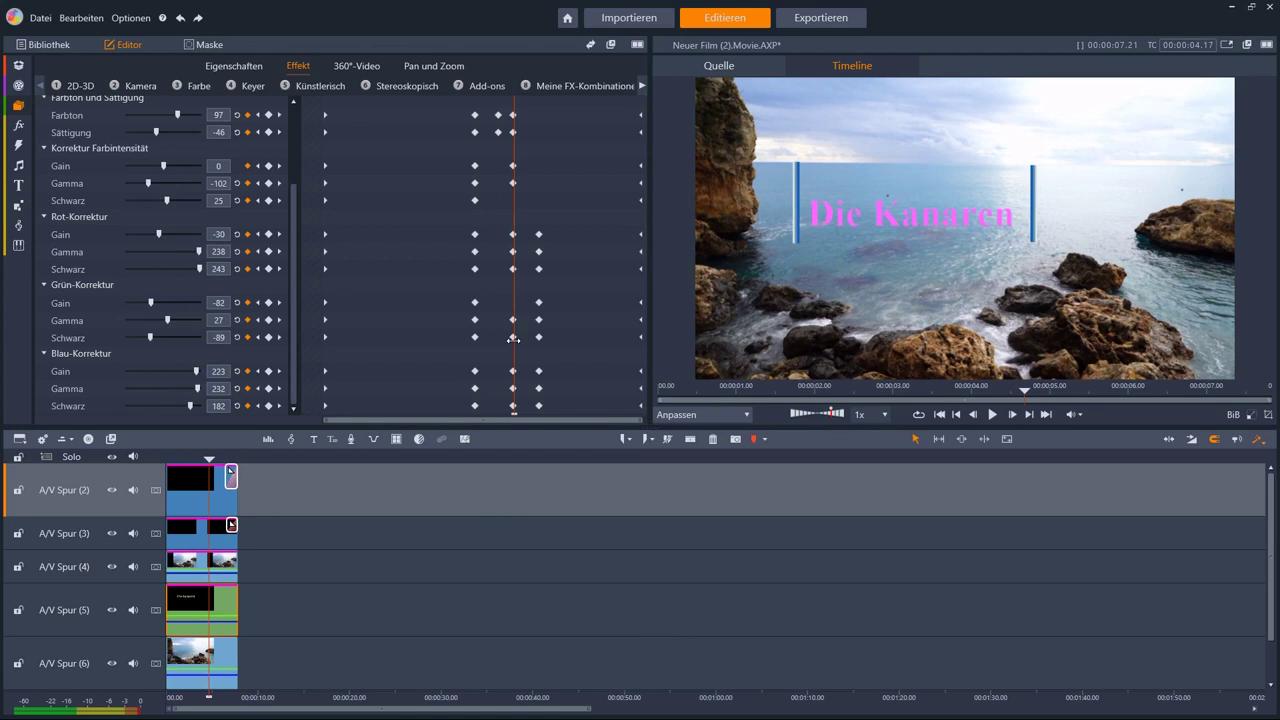
mouse_move(514, 340)
mouse_down()
mouse_move(645, 337)
mouse_move(520, 330)
mouse_up()
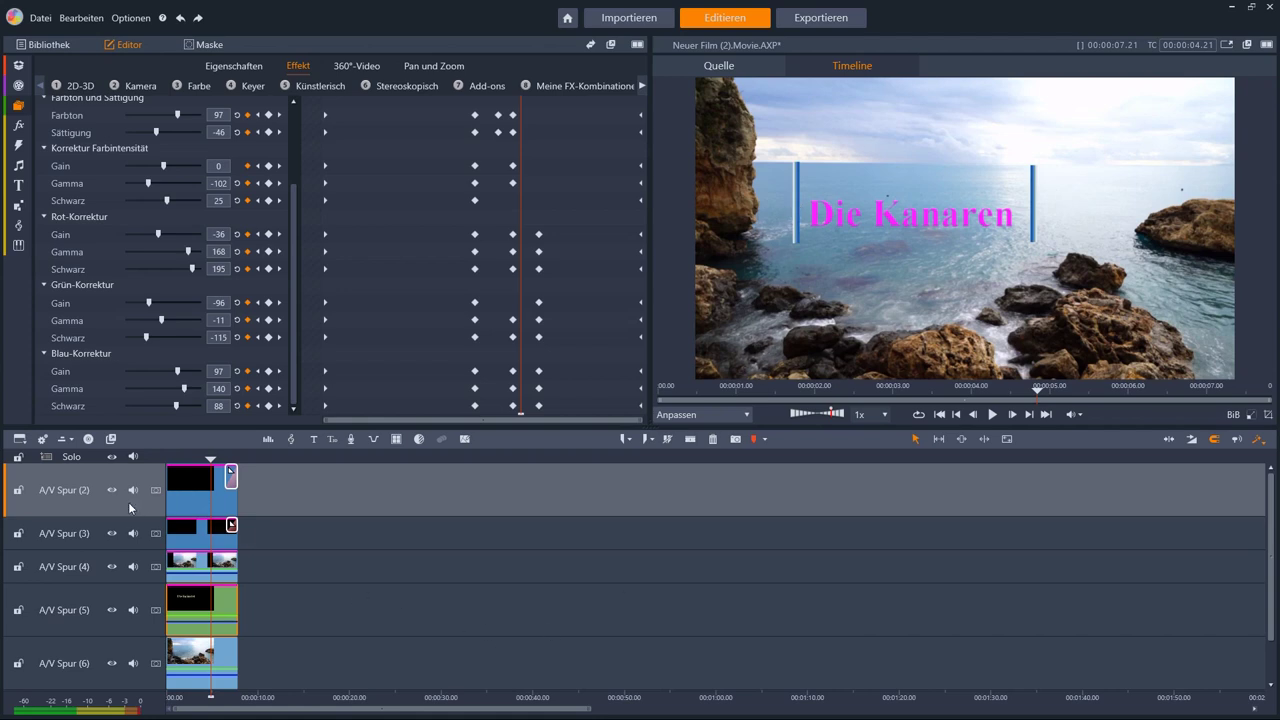
- Compare the rotation, position and opacity settings of the bars on A/V tracks 2 and 3, and play the finished title from the start
click(186, 504)
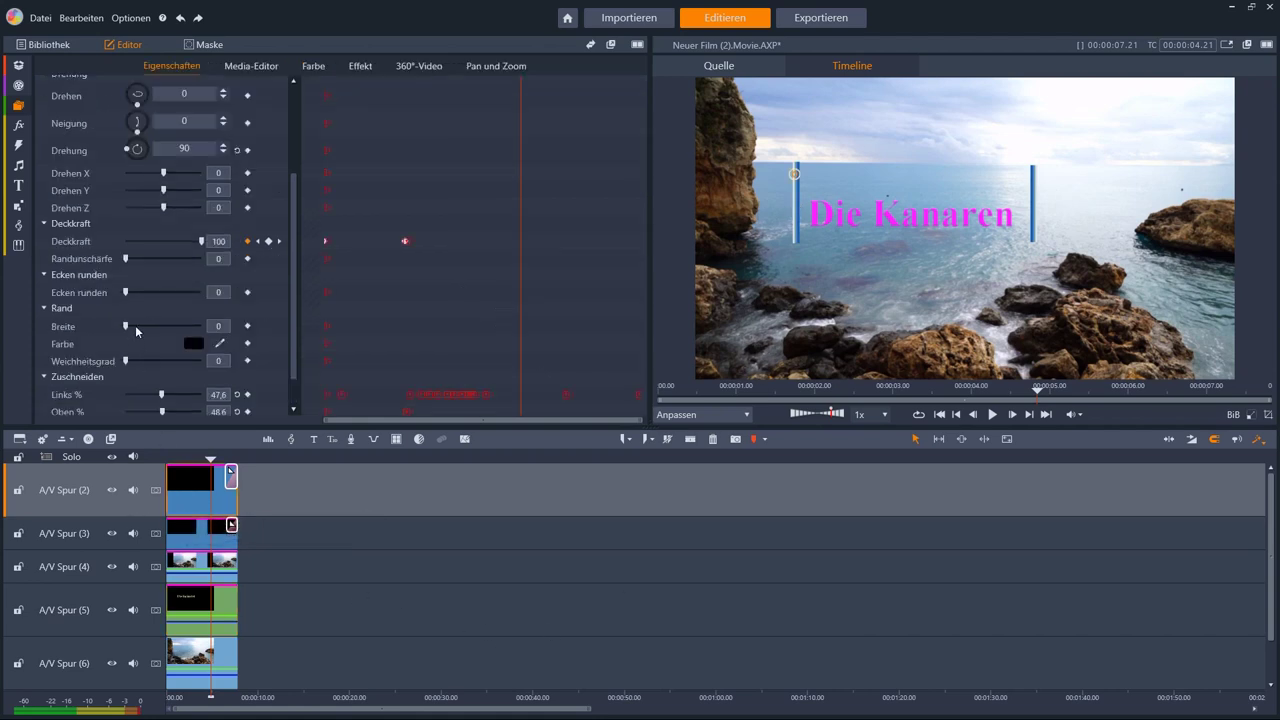
scroll(137, 331, up, 3)
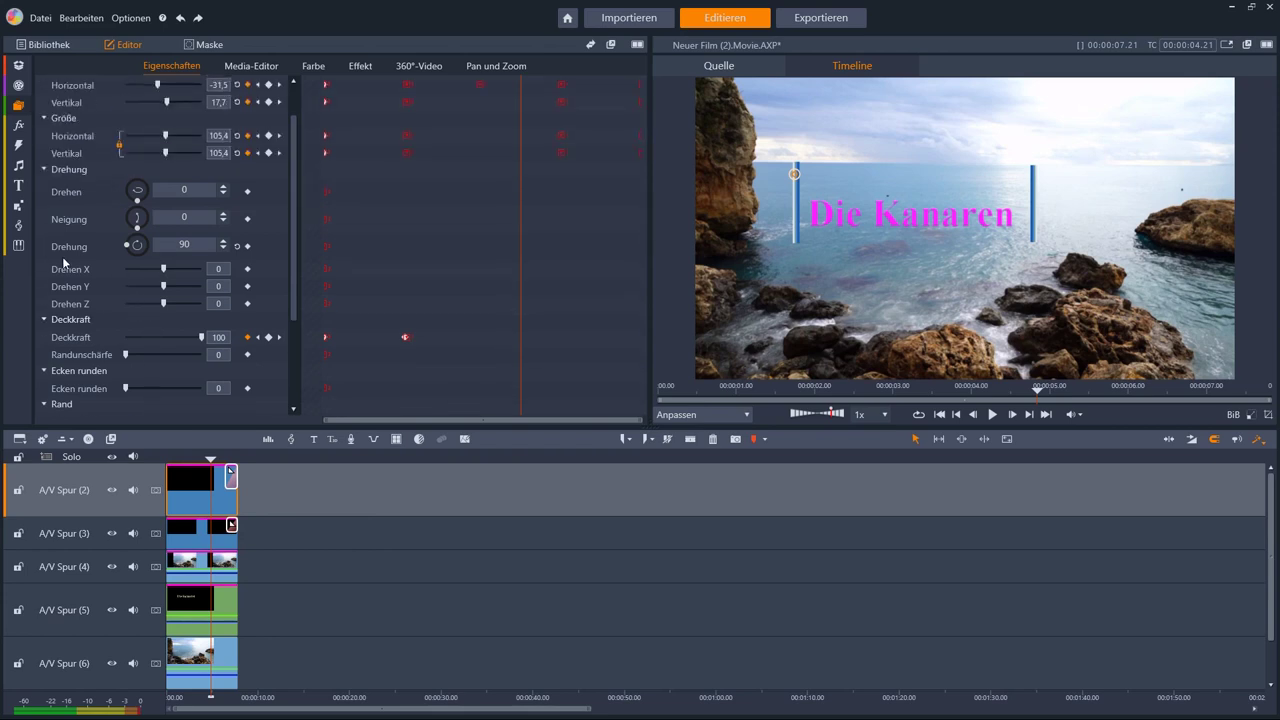
key(Home)
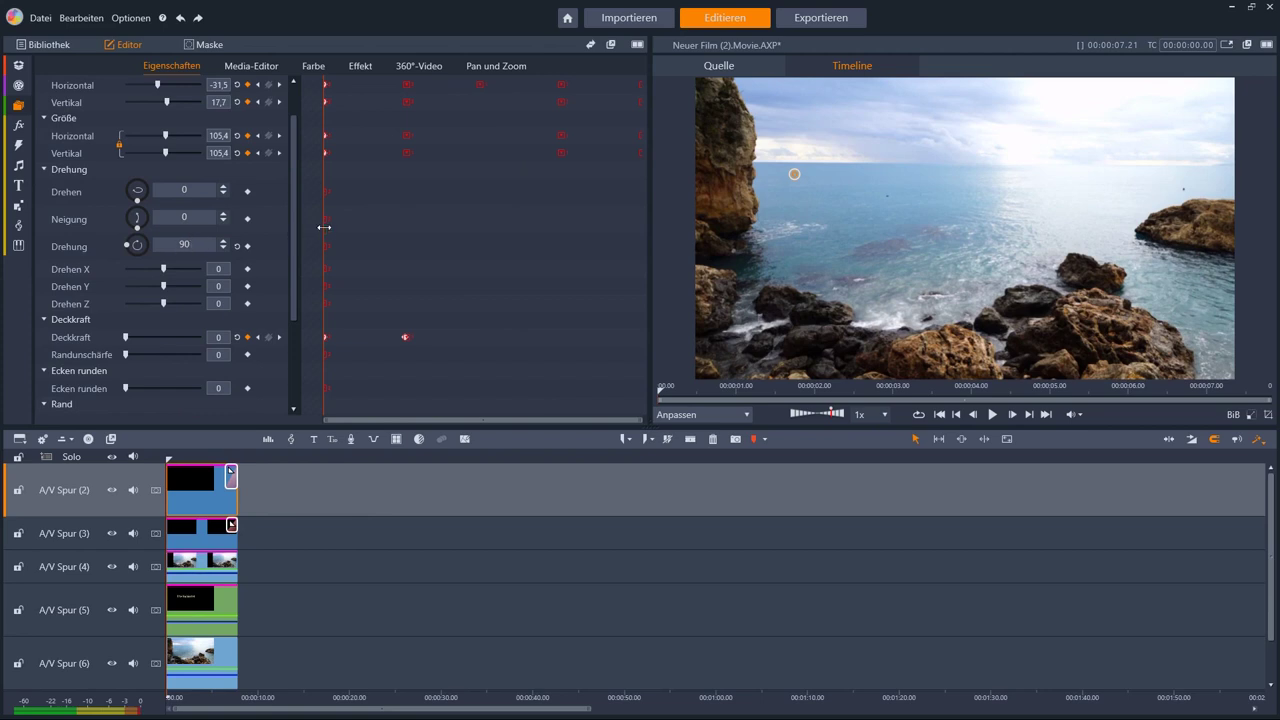
drag(322, 227, 468, 241)
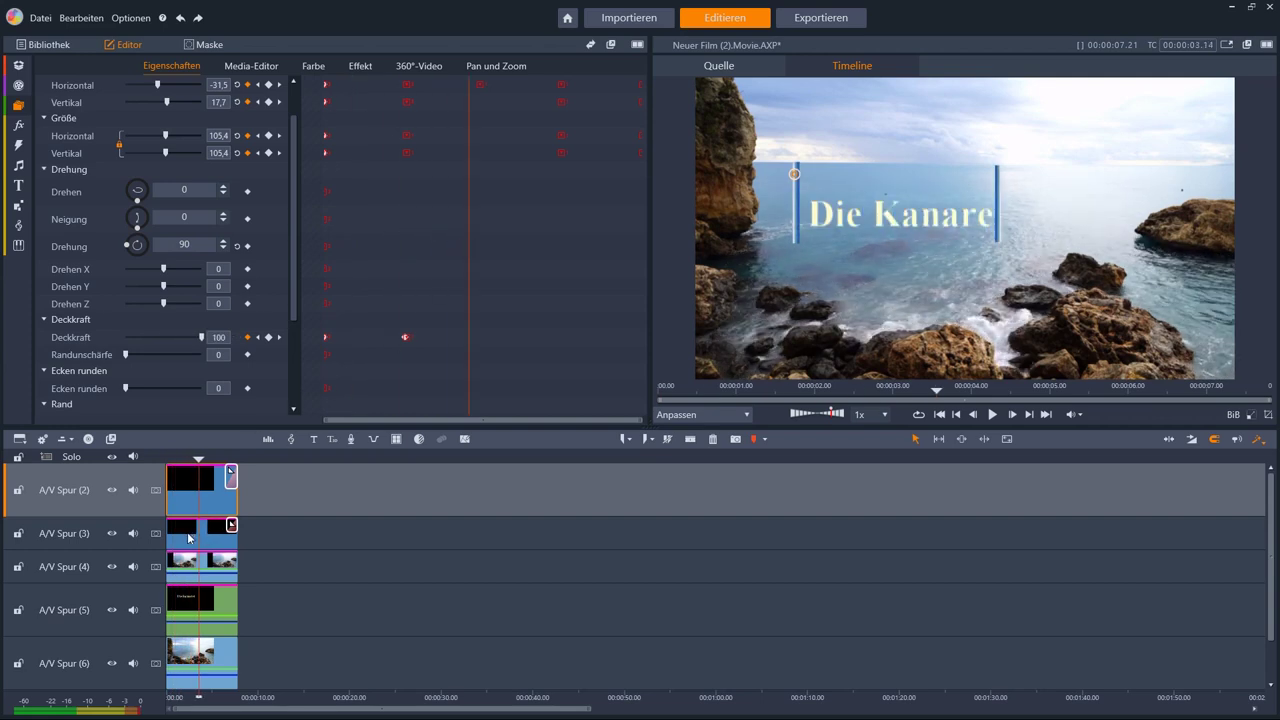
click(188, 537)
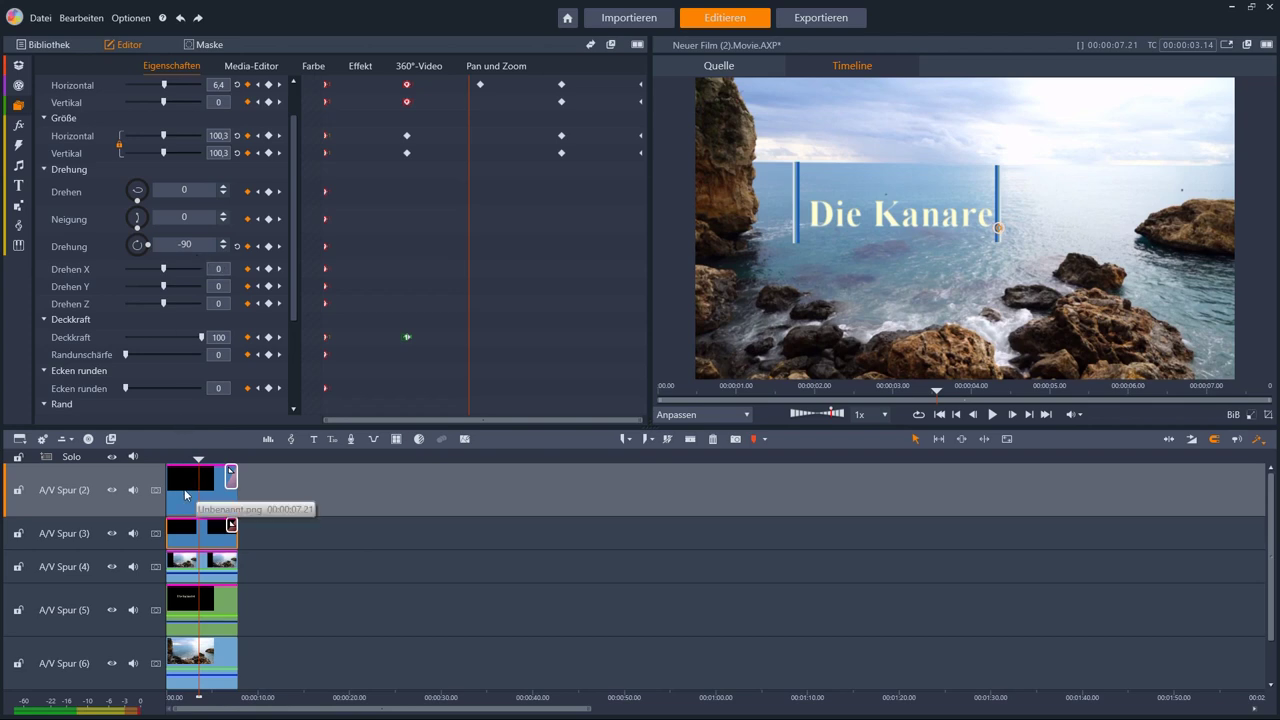
click(938, 481)
key(space)
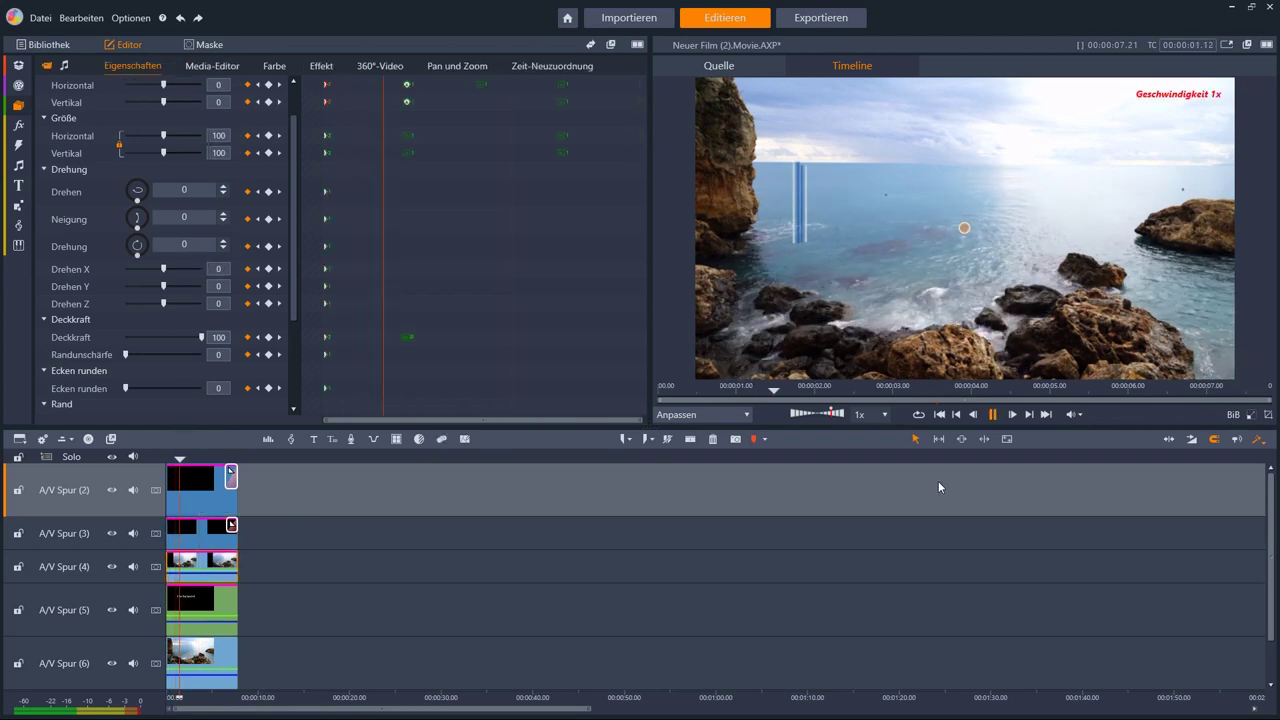